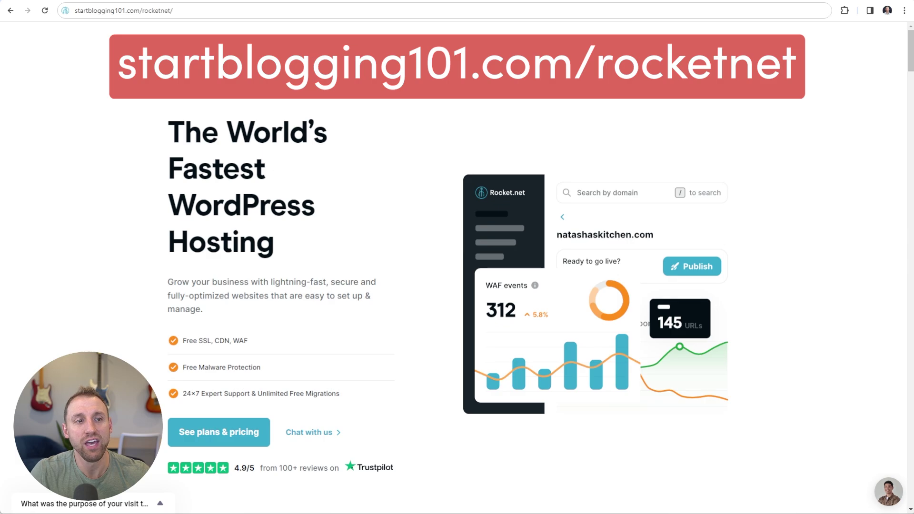
Load startblogging101.com/rocketnet in Chrome to bring up the Rocket.net WordPress hosting homepage
click(77, 12)
Go to the Pricing & Plans page listing Starter $30, Pro $60 and Business $100 plans
click(78, 14)
drag(78, 14, 198, 21)
click(203, 10)
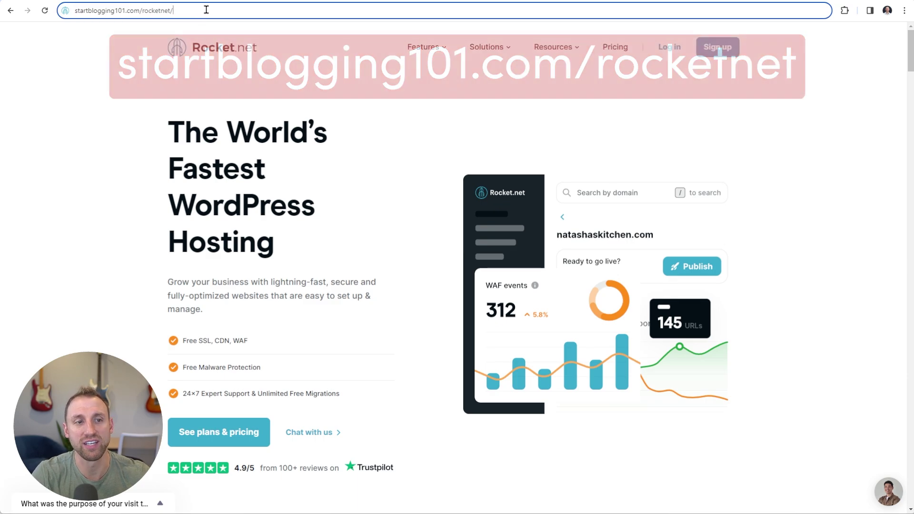
click(101, 128)
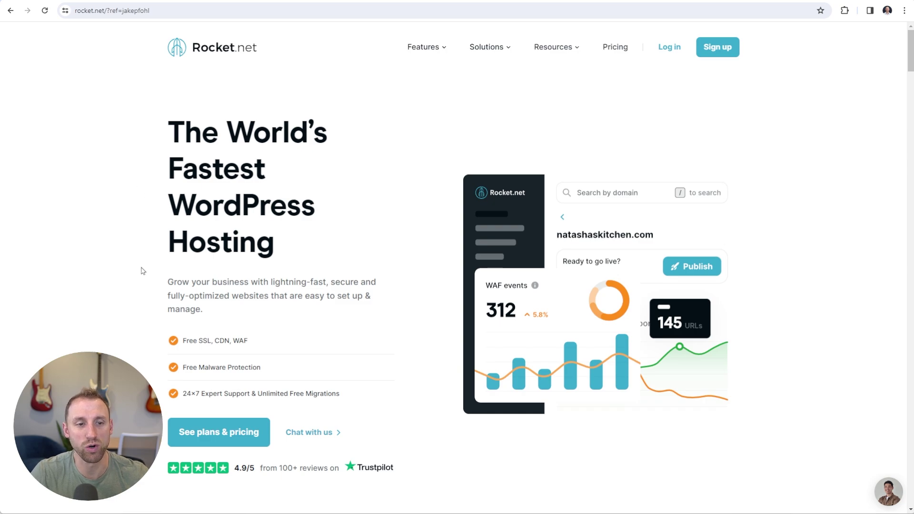
click(247, 441)
scroll(260, 288, down, 1)
scroll(261, 289, down, 3)
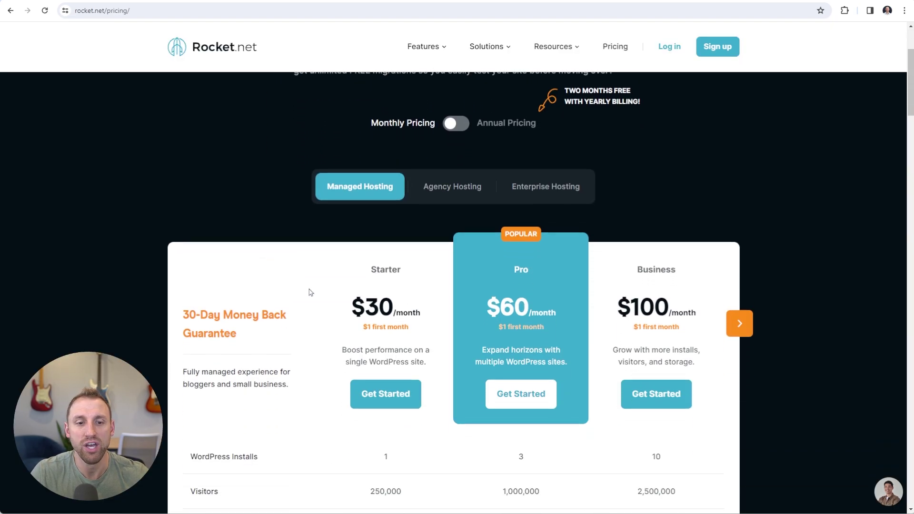
scroll(307, 293, down, 1)
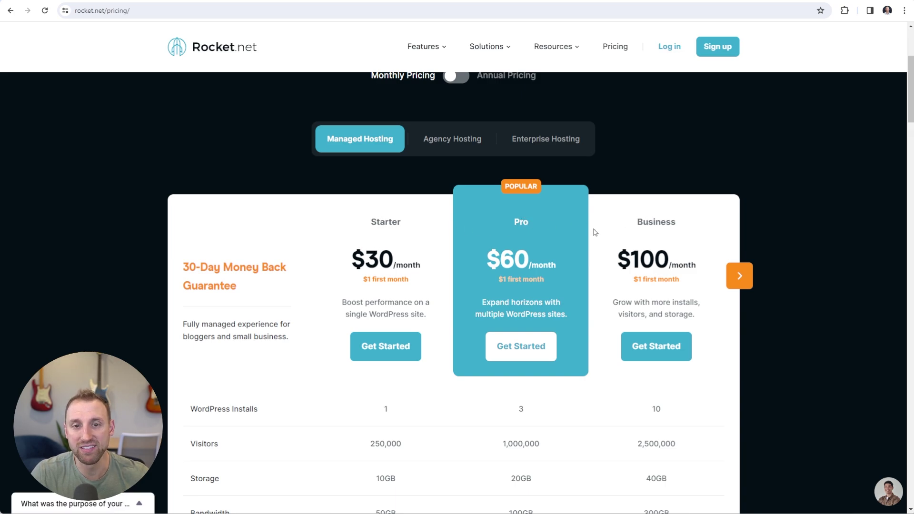
scroll(591, 247, up, 1)
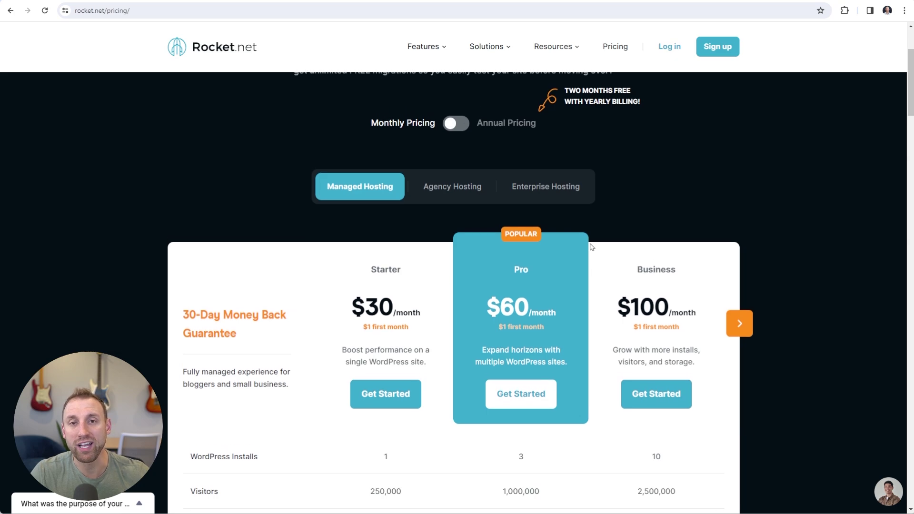
scroll(563, 258, down, 1)
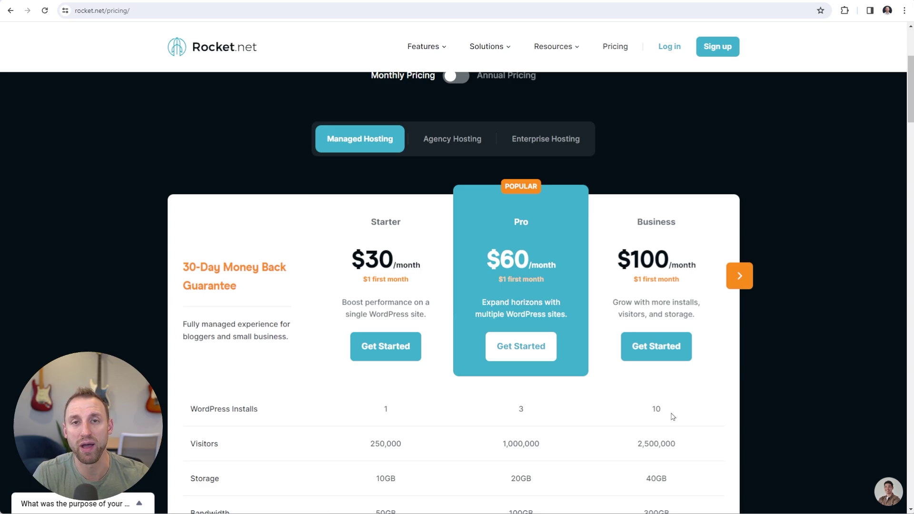
scroll(672, 417, up, 1)
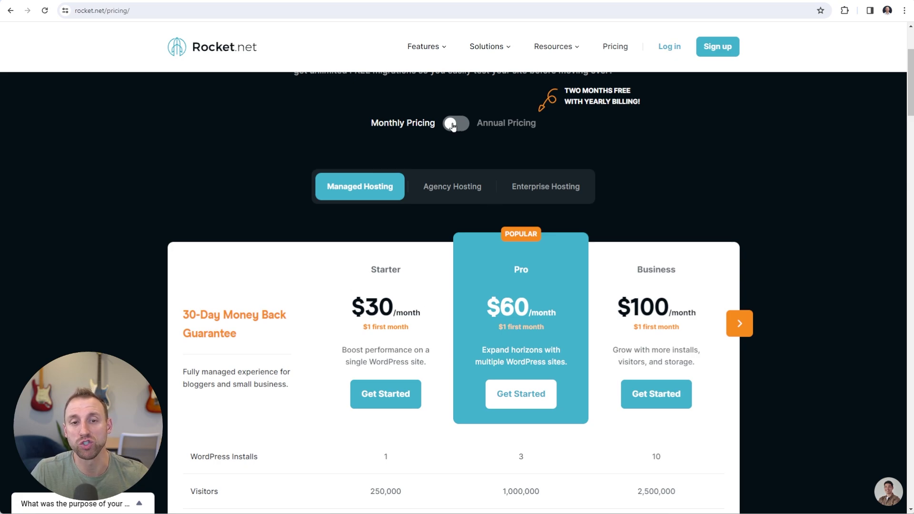
Switch prices to annual billing and scroll down to the Backup Retention and PHP Version rows
click(452, 124)
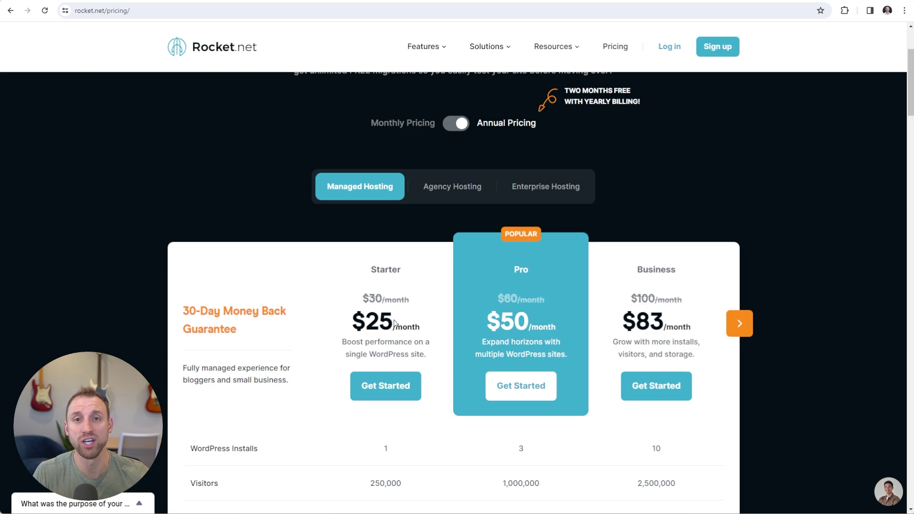
scroll(394, 323, down, 5)
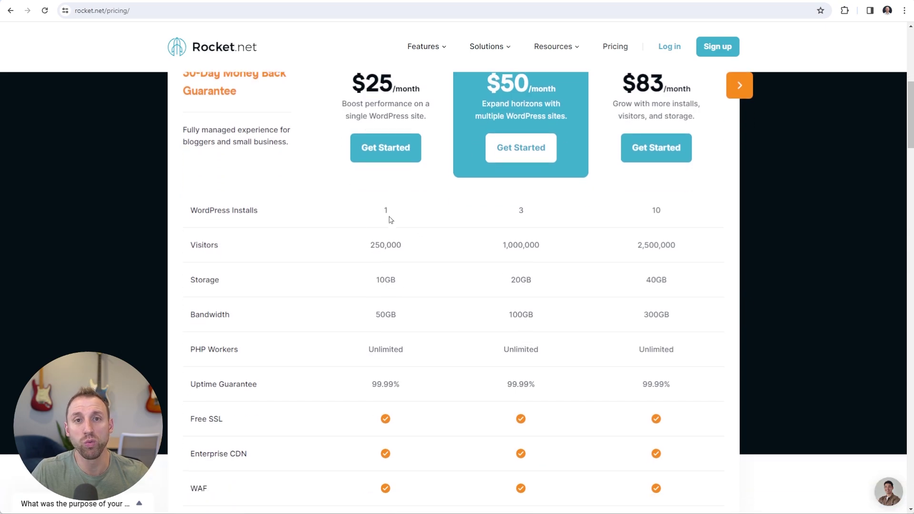
scroll(390, 255, down, 1)
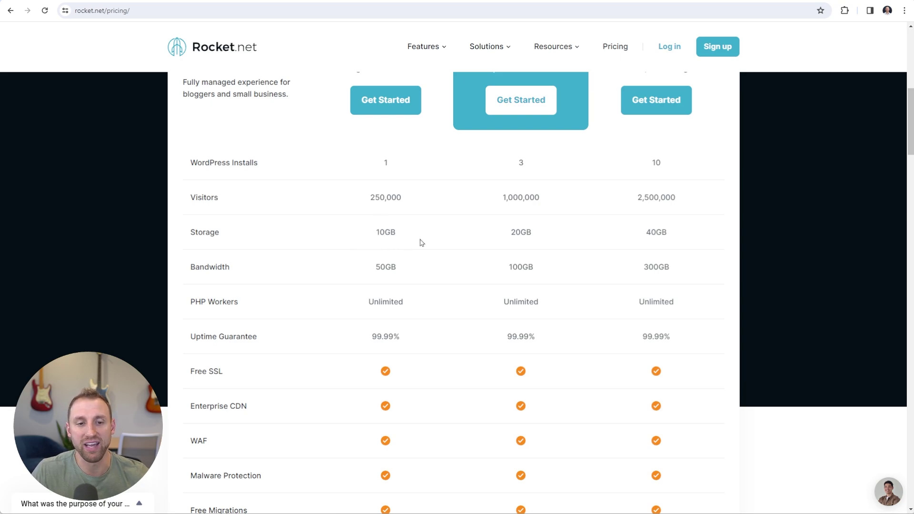
scroll(391, 238, down, 1)
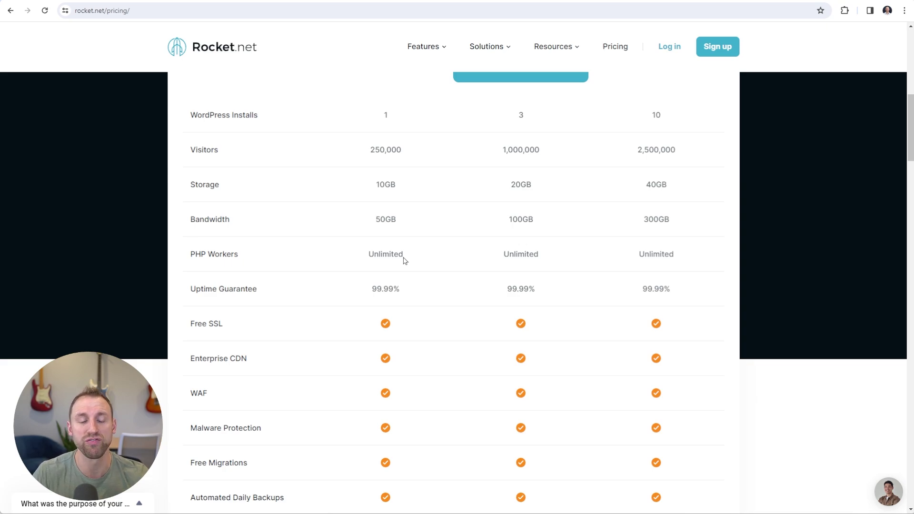
scroll(423, 255, down, 2)
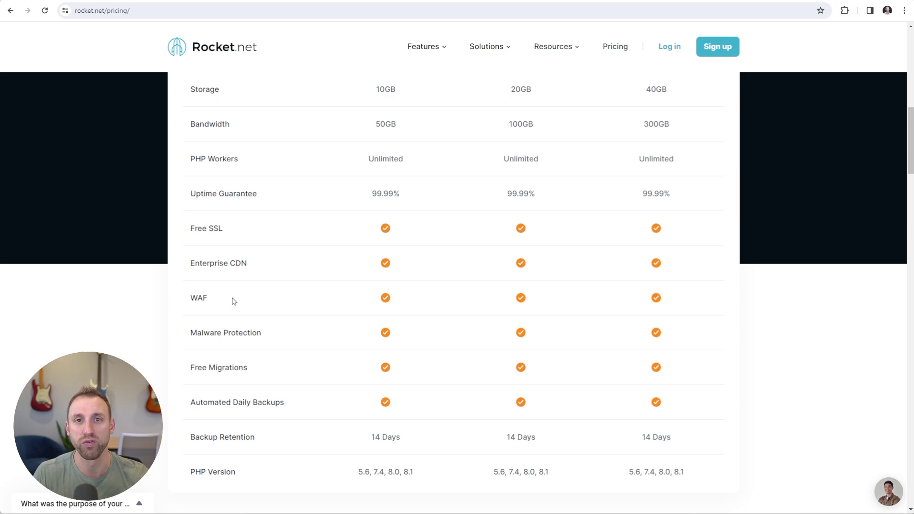
Choose Get Started under the Starter plan to sign up and reach the dashboard
scroll(334, 316, up, 7)
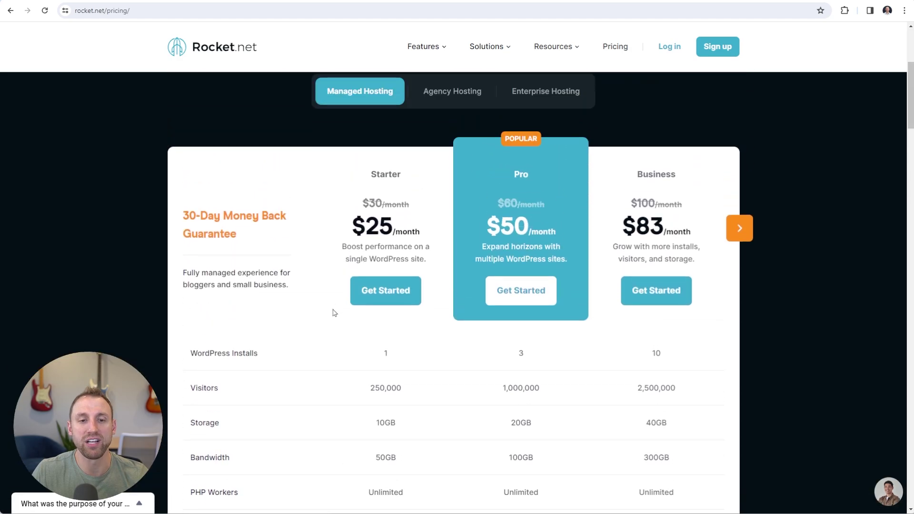
click(389, 301)
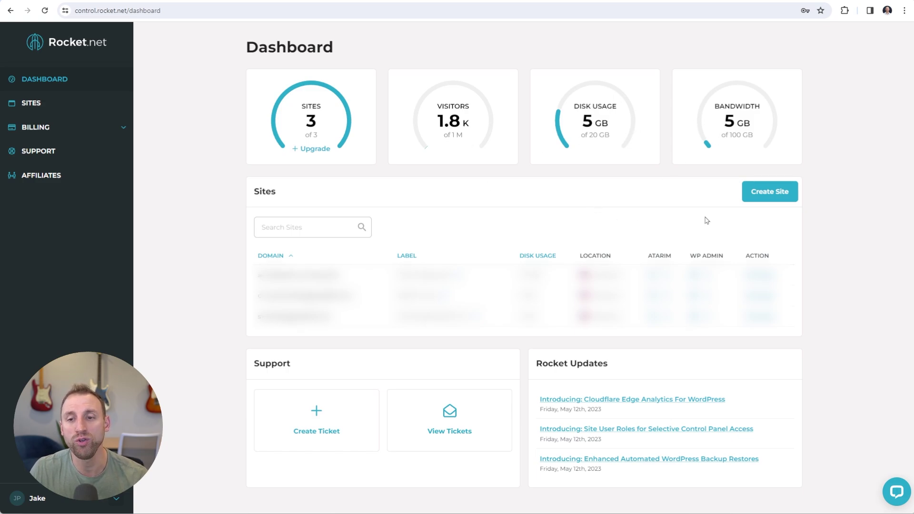
Choose Create Site in the dashboard's Sites panel to open Step 1, Site Details
click(788, 199)
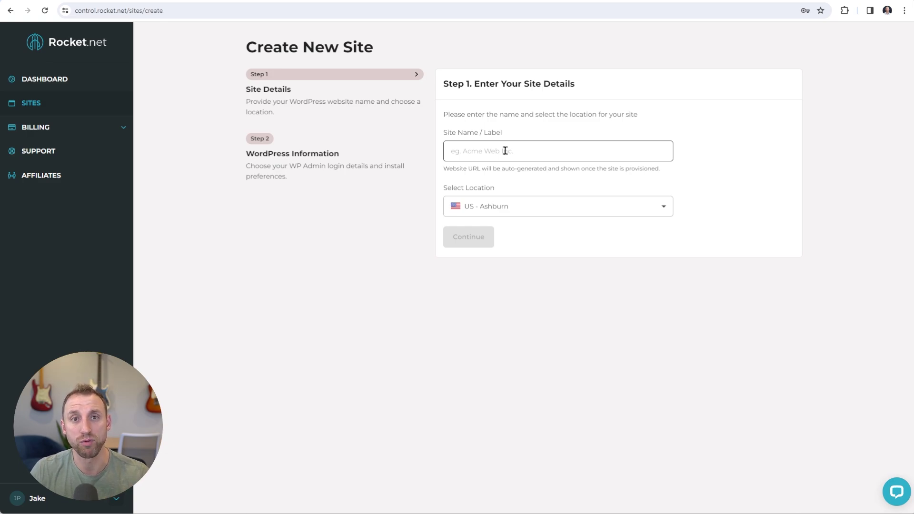
Enter a person's name as the Site Name / Label and keep US - Ashburn as the location
click(505, 151)
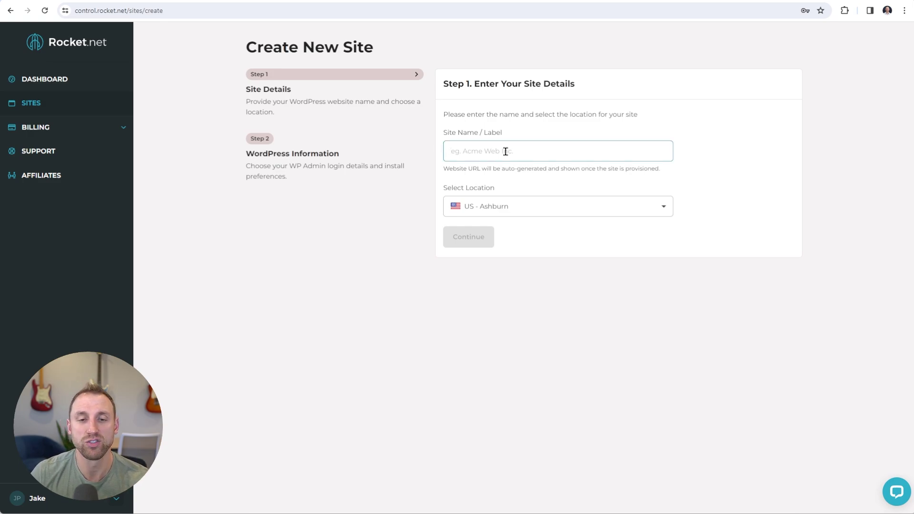
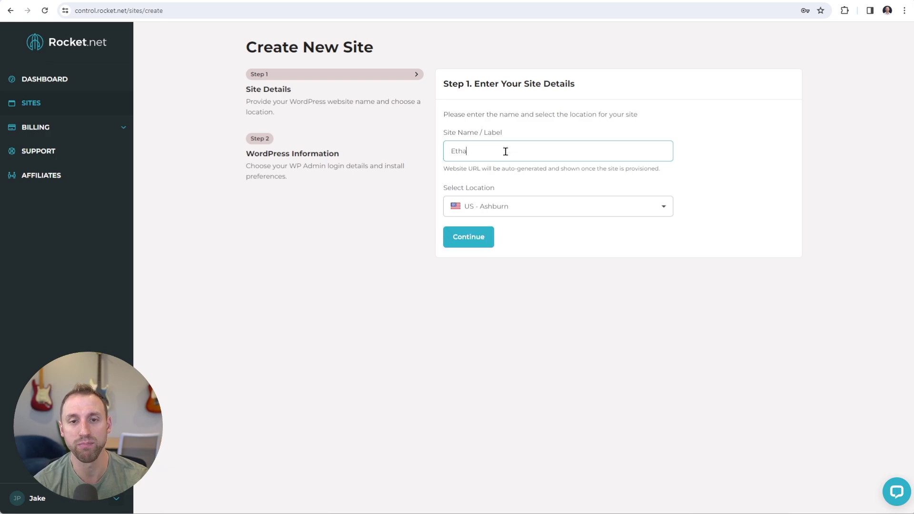
key(Tab)
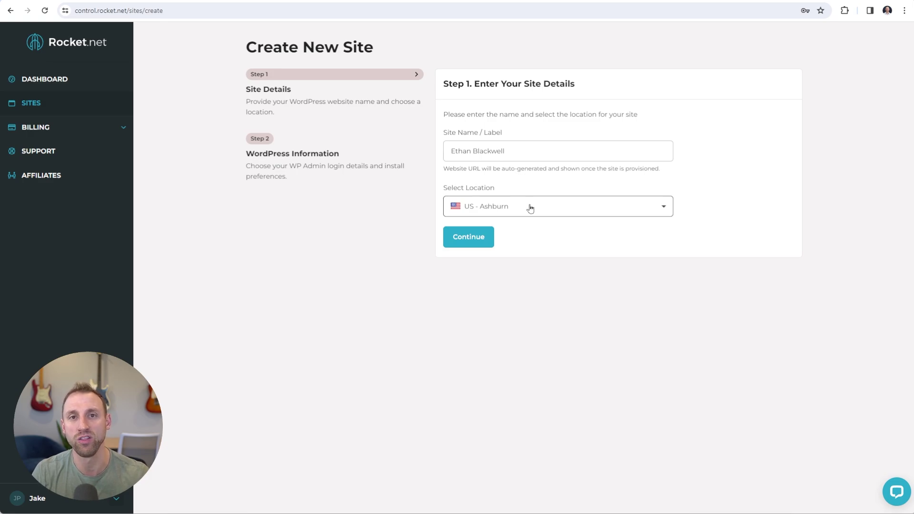
click(532, 208)
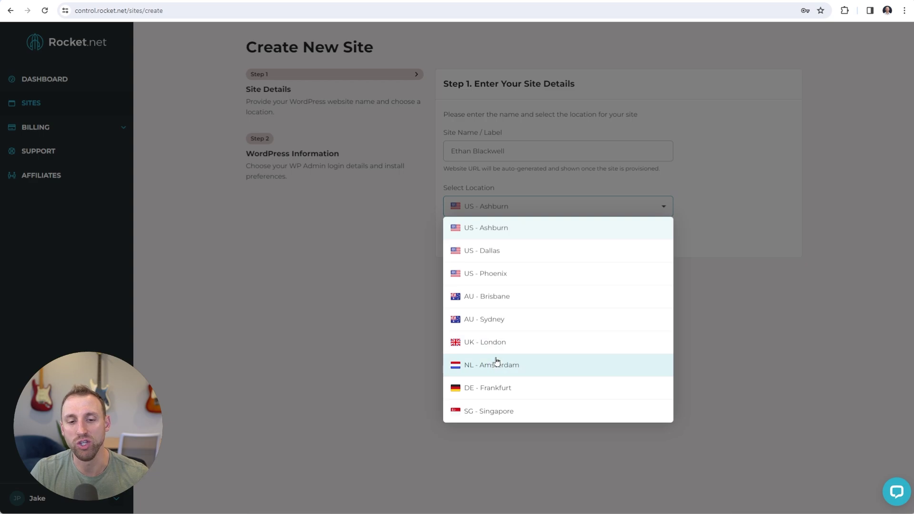
click(363, 351)
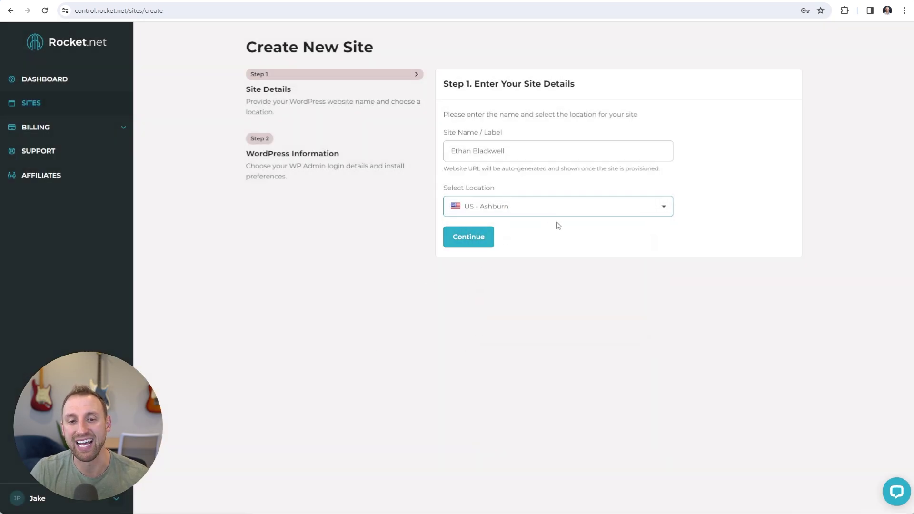
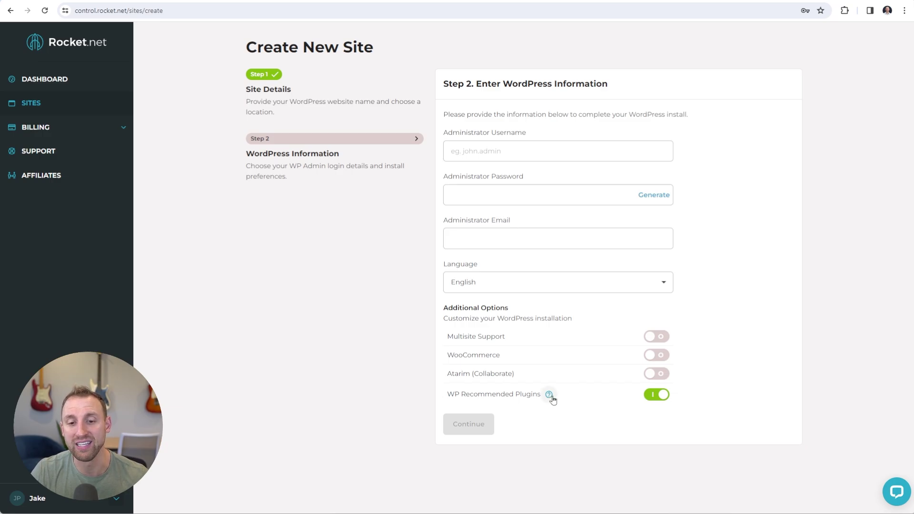
Review the WP Recommended Plugins list, then switch the WP Recommended Plugins toggle off
mouse_move(549, 395)
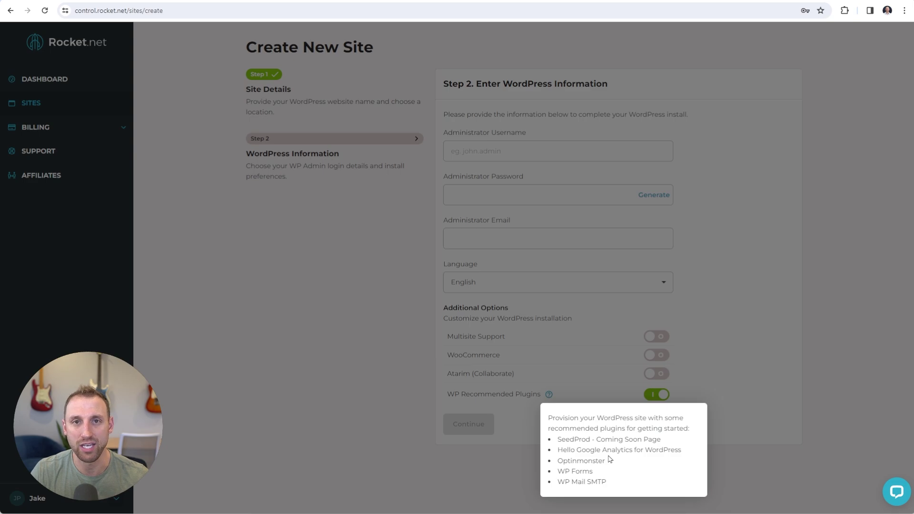
click(741, 390)
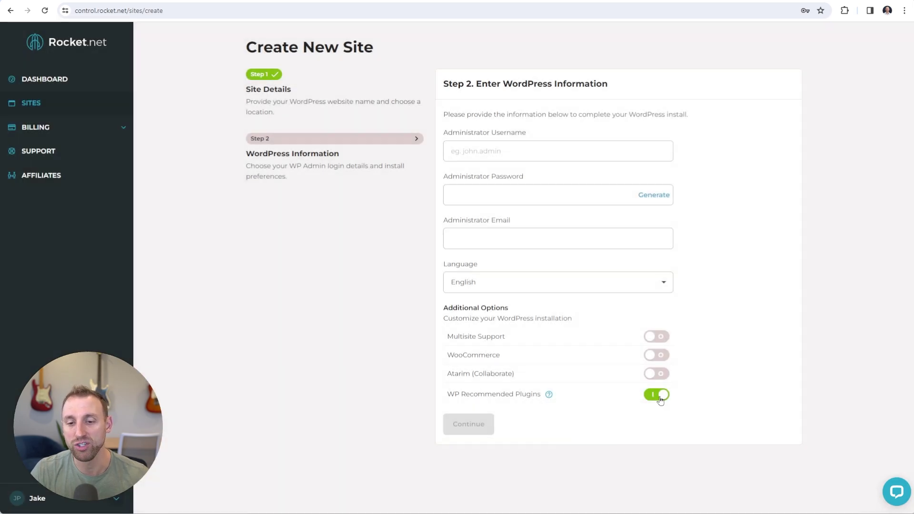
click(660, 398)
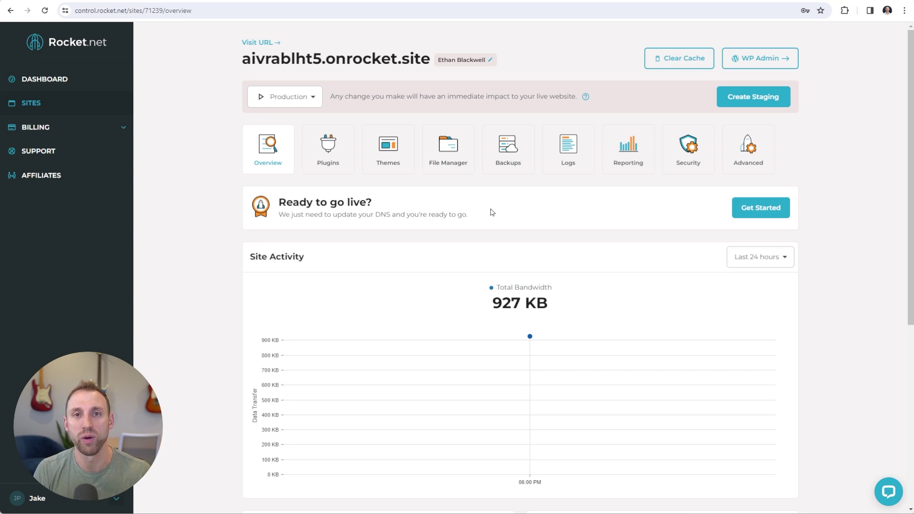
Open WP Admin, visit the homepage at its temporary onrocket.site address, then return to Rocket.net
click(756, 63)
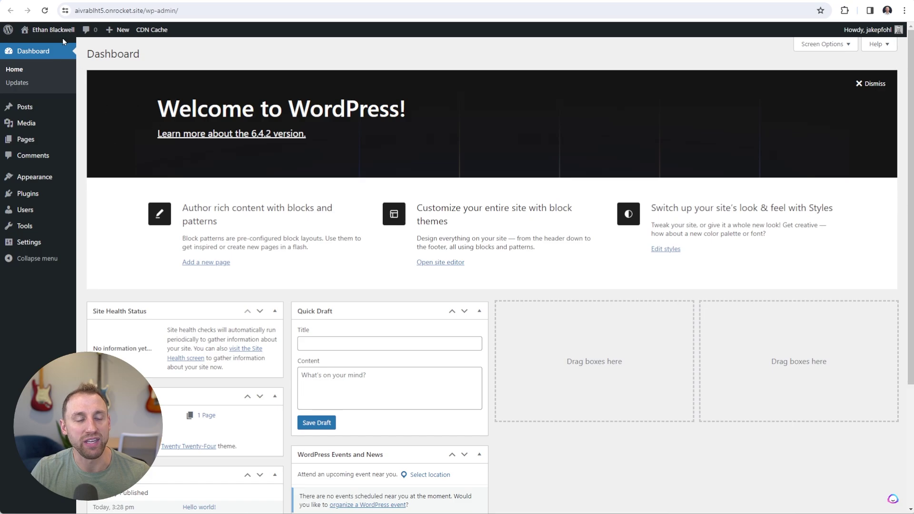
mouse_move(48, 33)
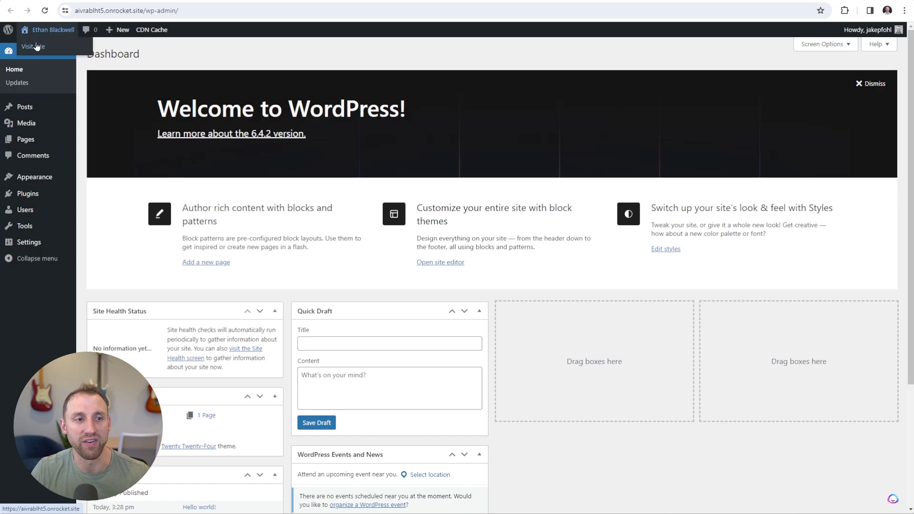
click(35, 45)
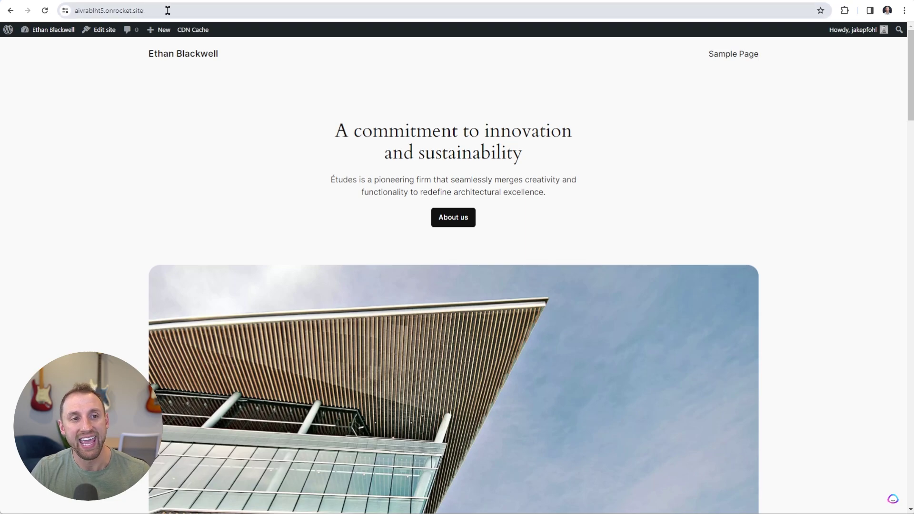
drag(74, 10, 163, 22)
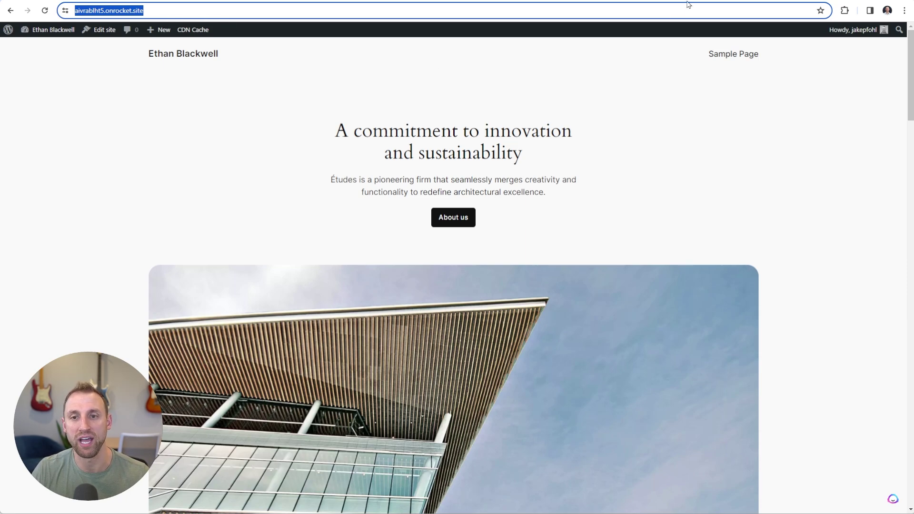
click(572, 0)
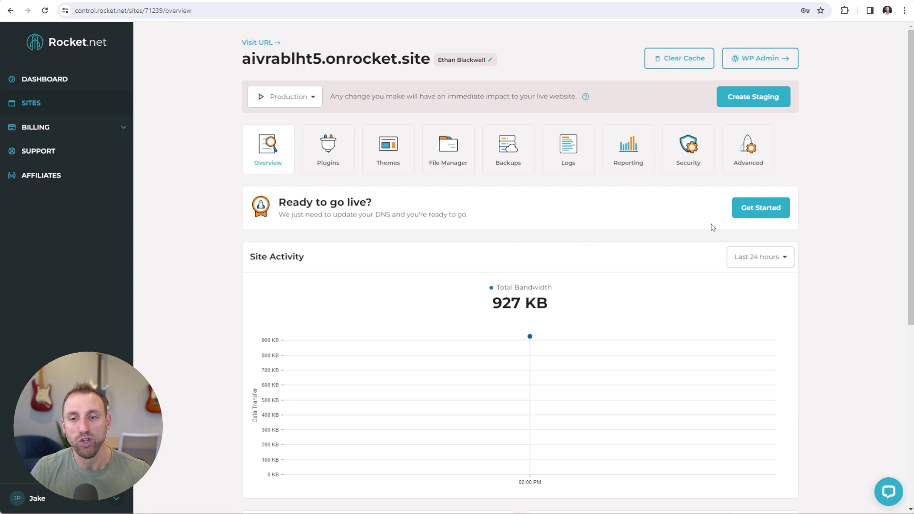
Start the go-live setup and paste the custom .com domain as the site address
click(761, 208)
scroll(759, 214, down, 2)
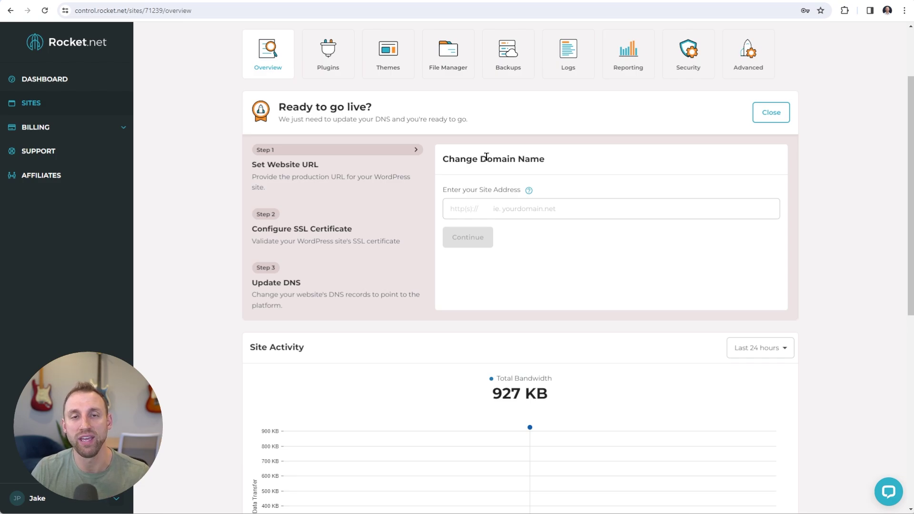
click(503, 209)
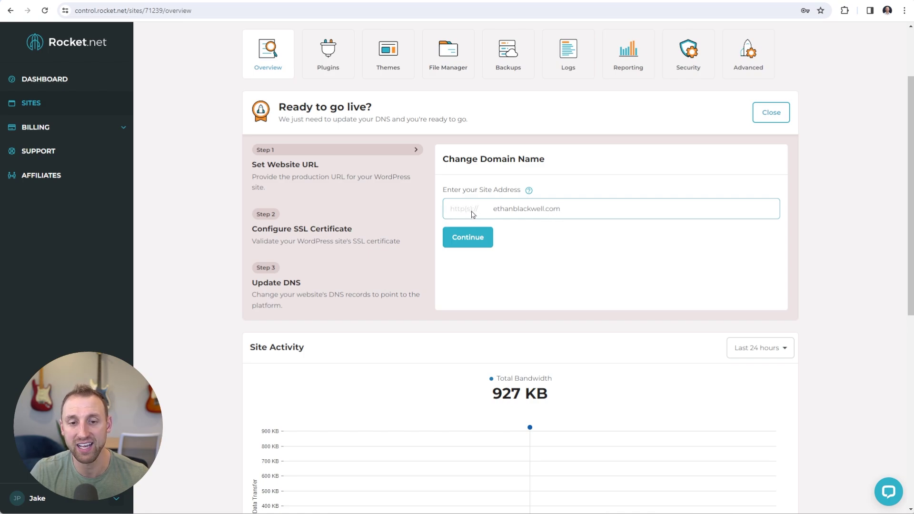
Submit the custom domain to reach the Configure SSL step
click(468, 240)
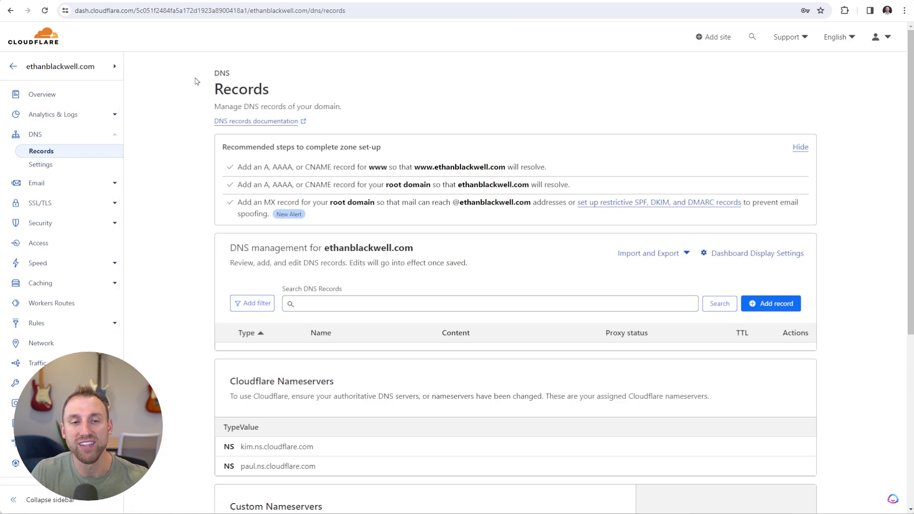
Start a new Cloudflare TXT record named _acme-challenge, copied from Rocket.net
scroll(348, 213, down, 1)
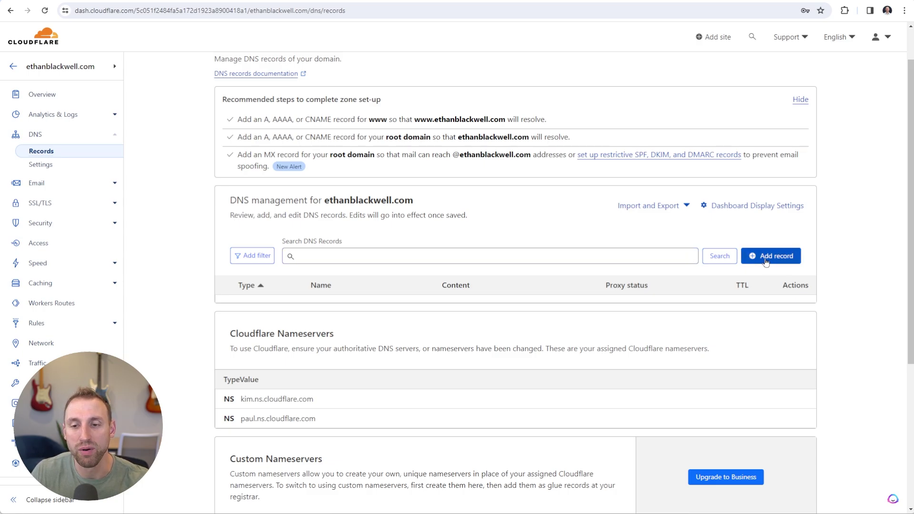
click(766, 262)
click(276, 318)
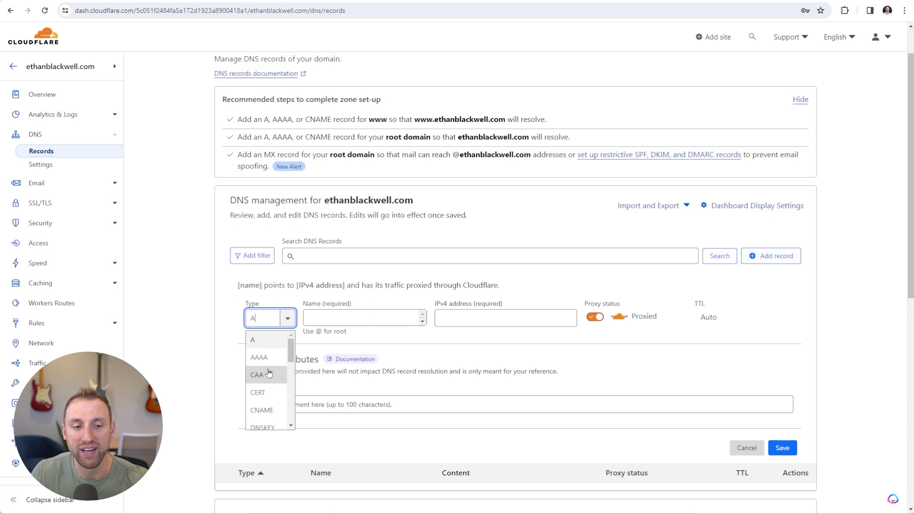
scroll(268, 372, down, 1)
scroll(268, 373, down, 5)
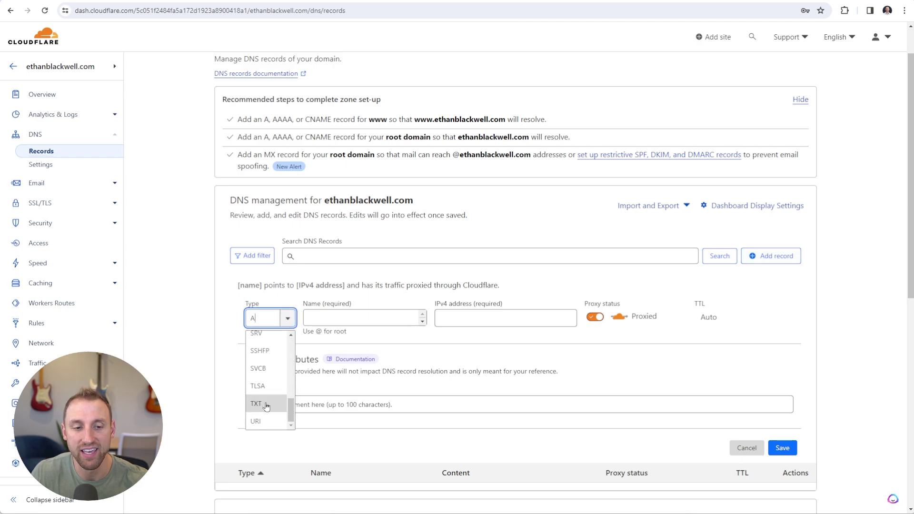
click(266, 404)
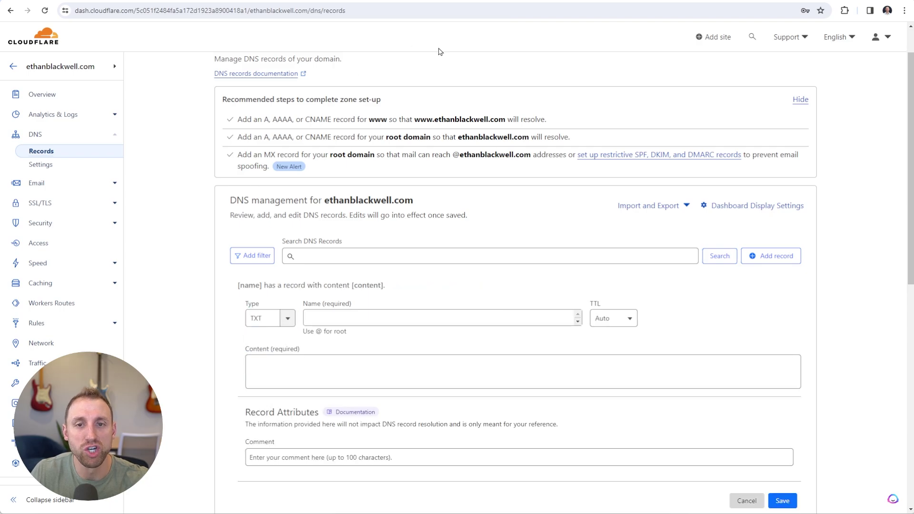
key(alt+Tab)
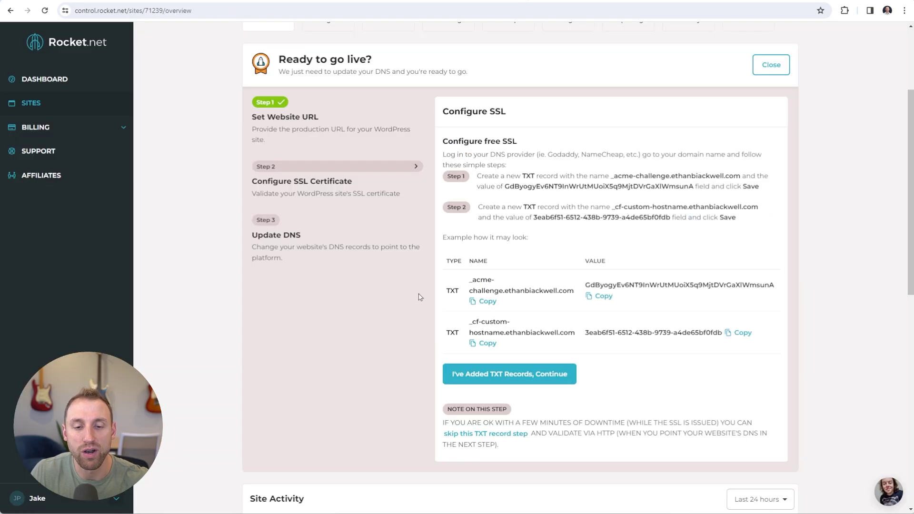
click(489, 305)
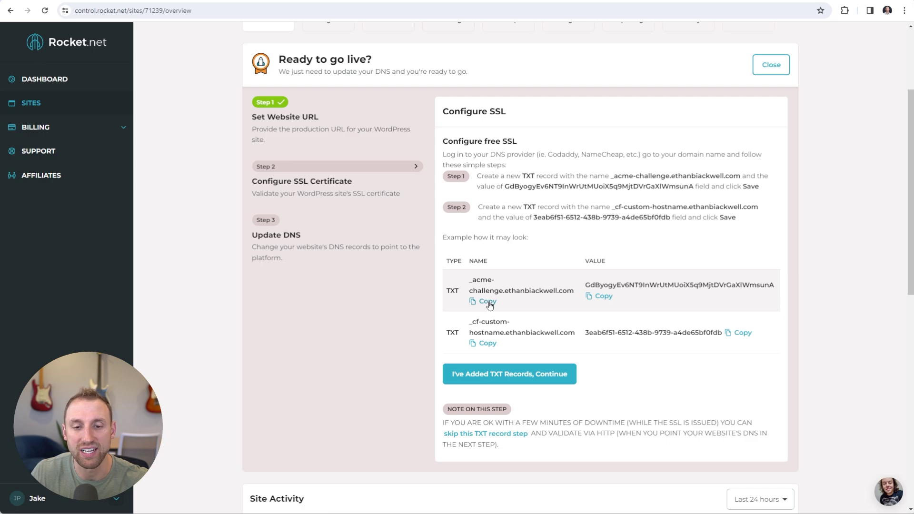
click(489, 305)
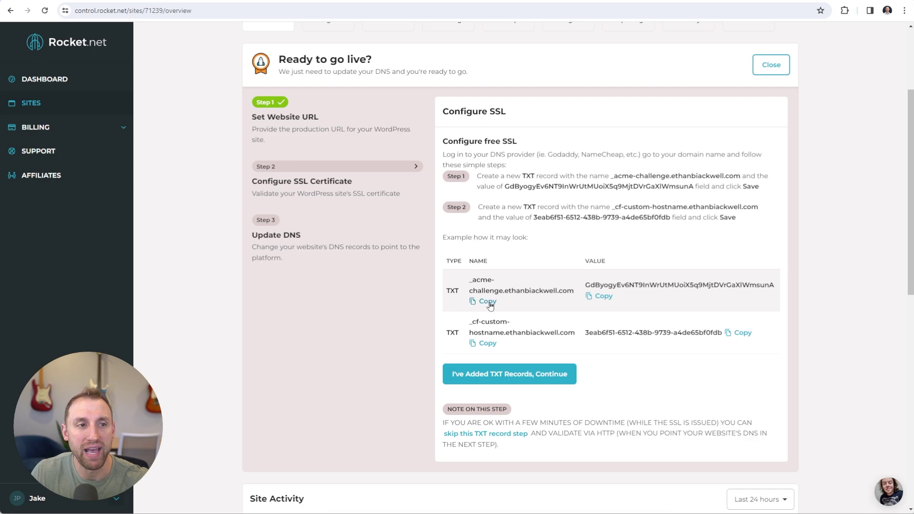
key(alt+Tab)
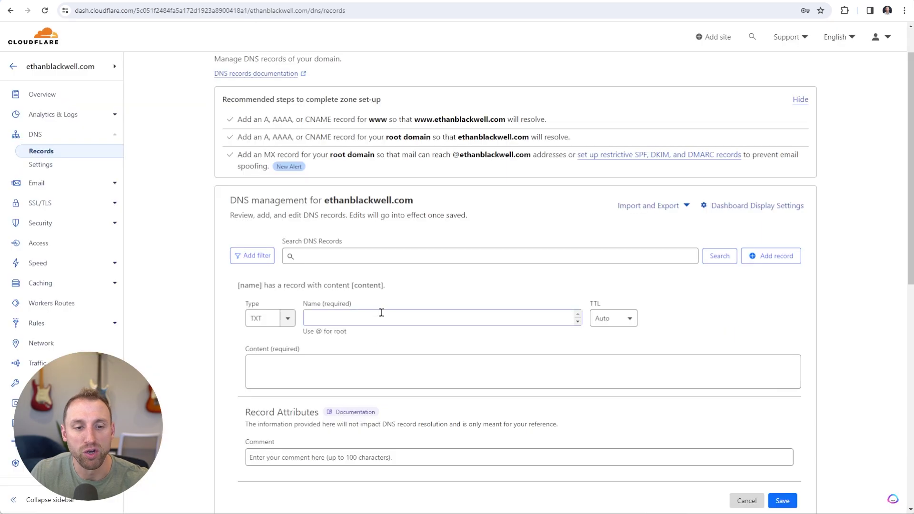
click(381, 314)
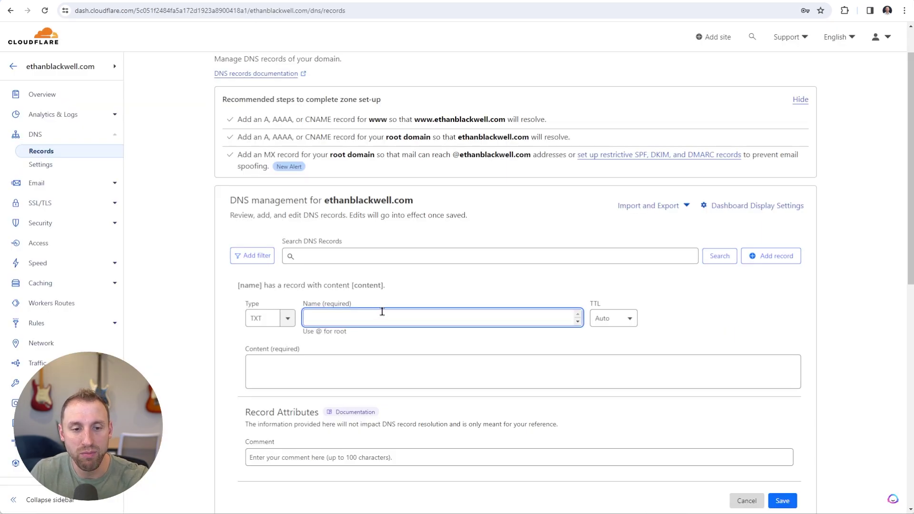
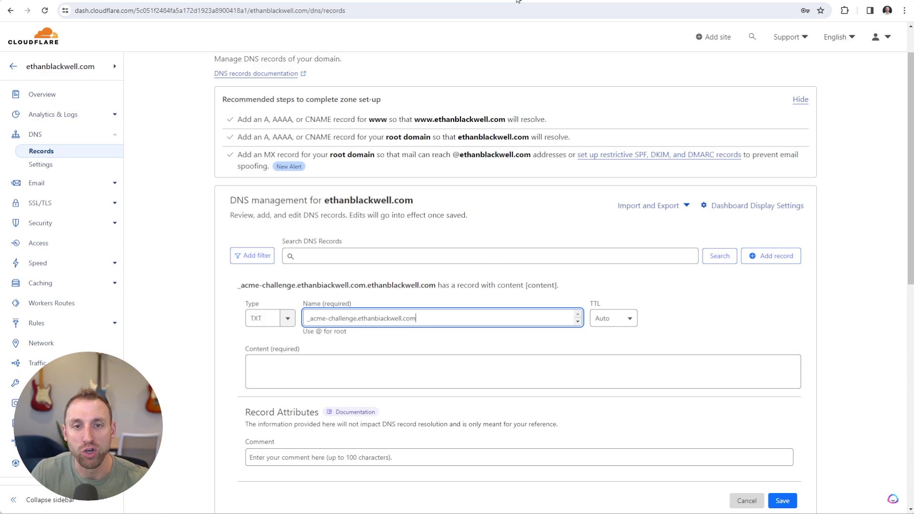
Paste Rocket.net's SSL validation value as the record content and save it
key(ctrl+Tab)
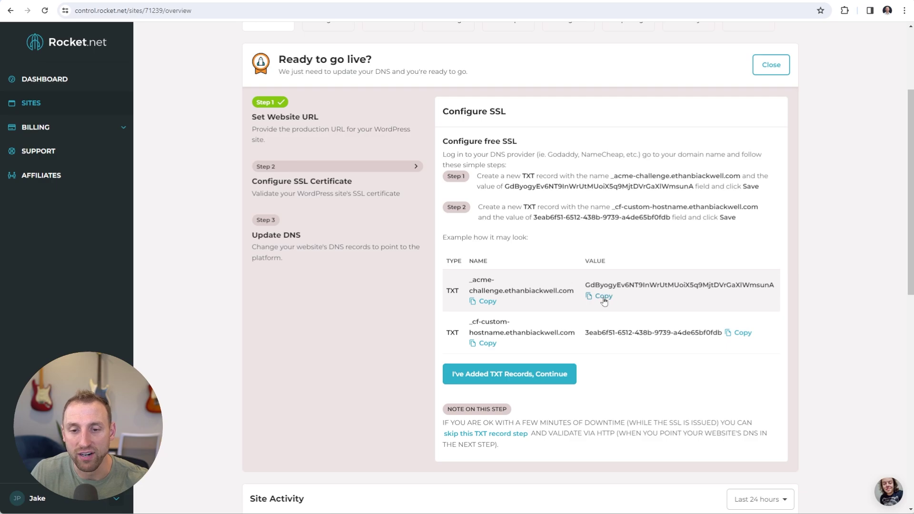
click(603, 296)
key(ctrl+Tab)
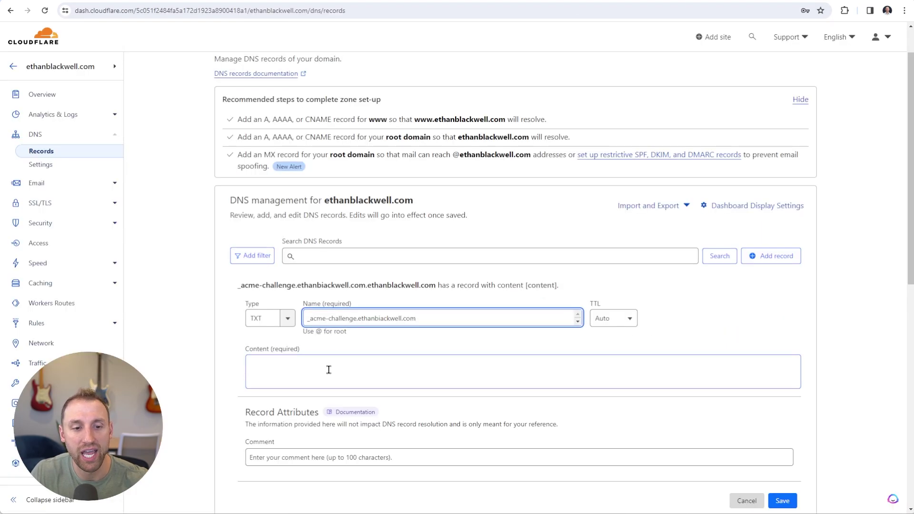
click(328, 370)
key(ctrl+v)
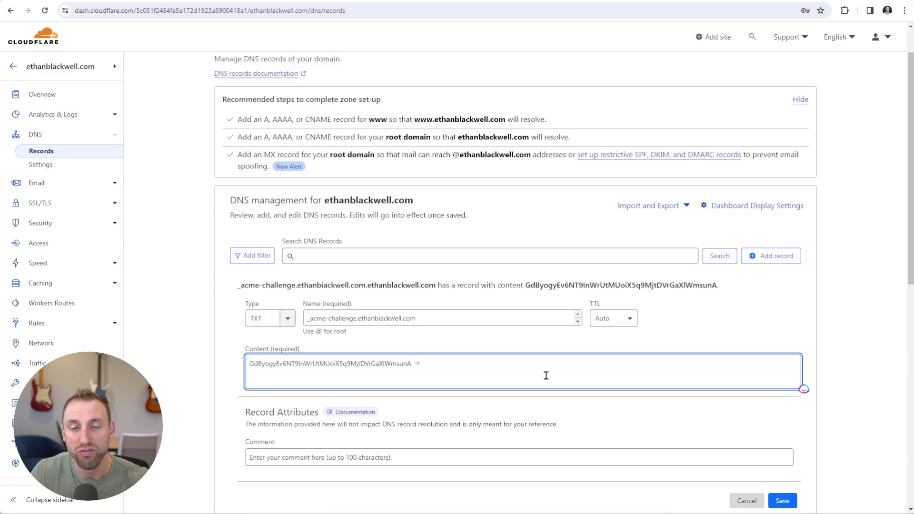
scroll(837, 454, down, 1)
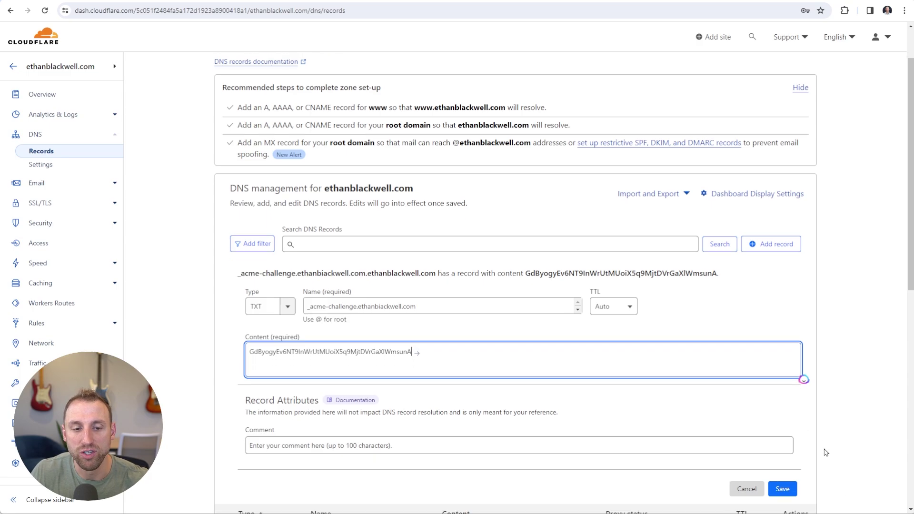
click(782, 453)
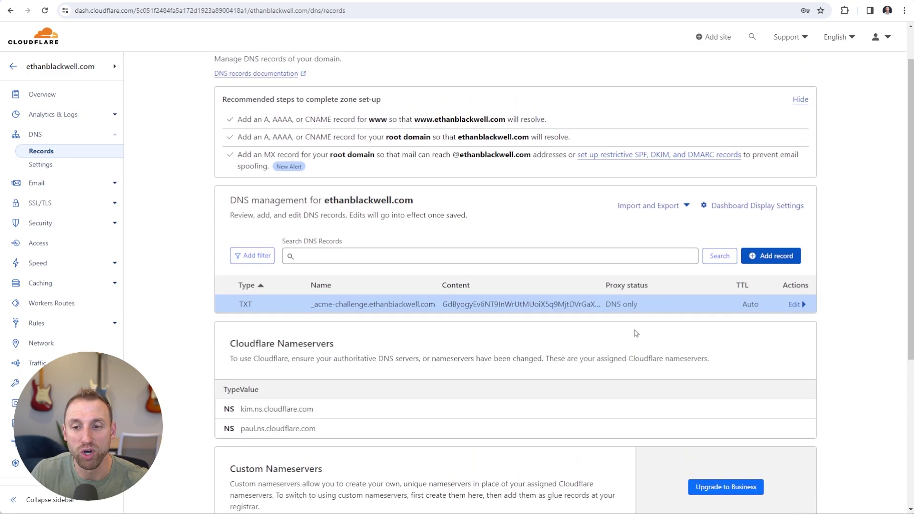
Start another TXT record named _cf-custom-hostname, copied from Rocket.net
scroll(797, 361, up, 1)
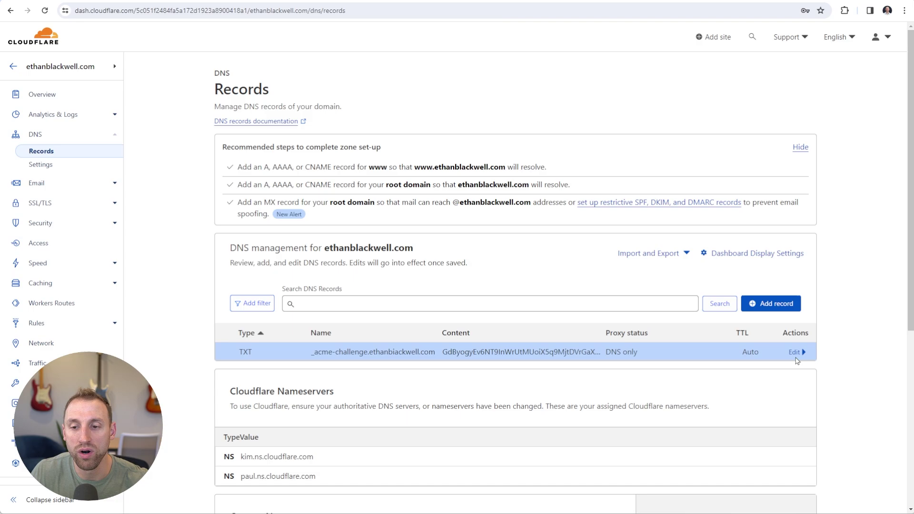
click(770, 305)
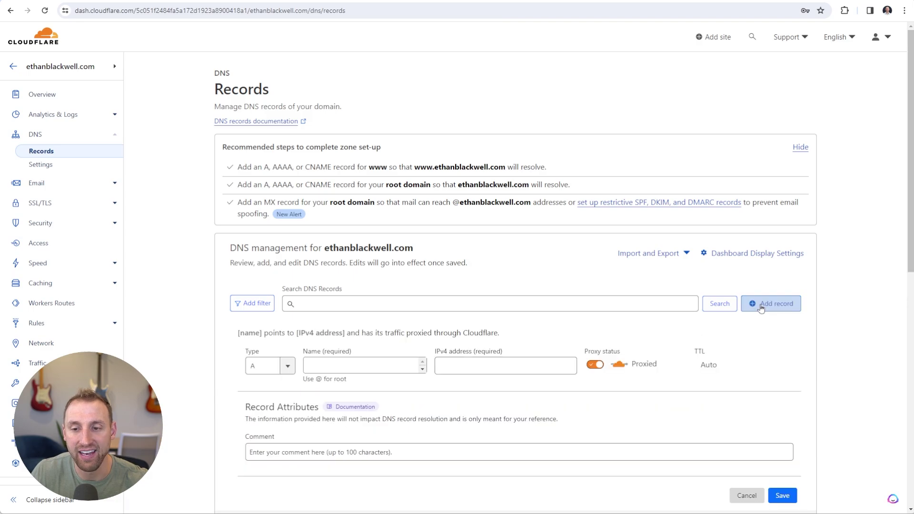
click(287, 367)
scroll(267, 414, down, 5)
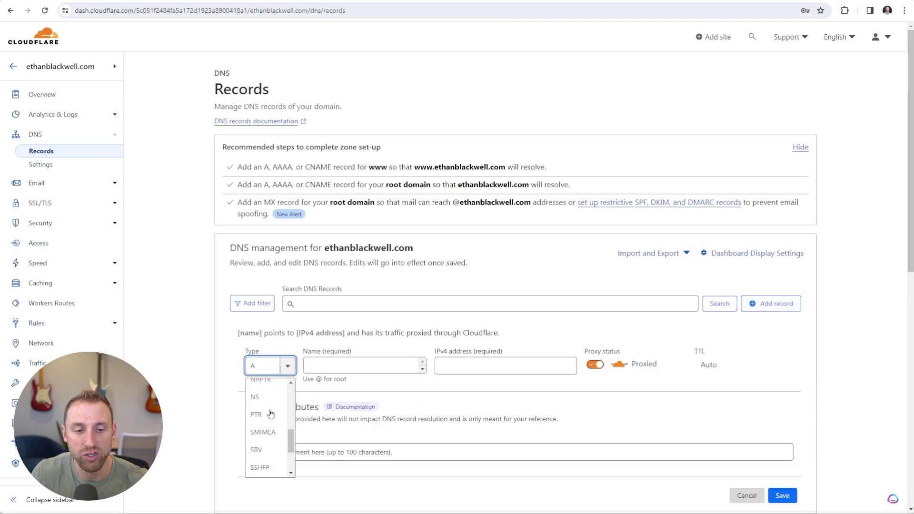
click(257, 460)
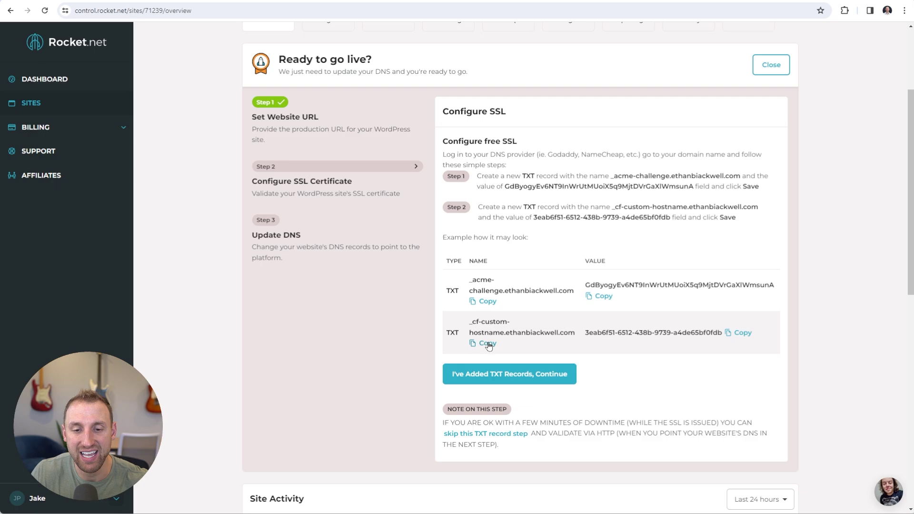
click(487, 344)
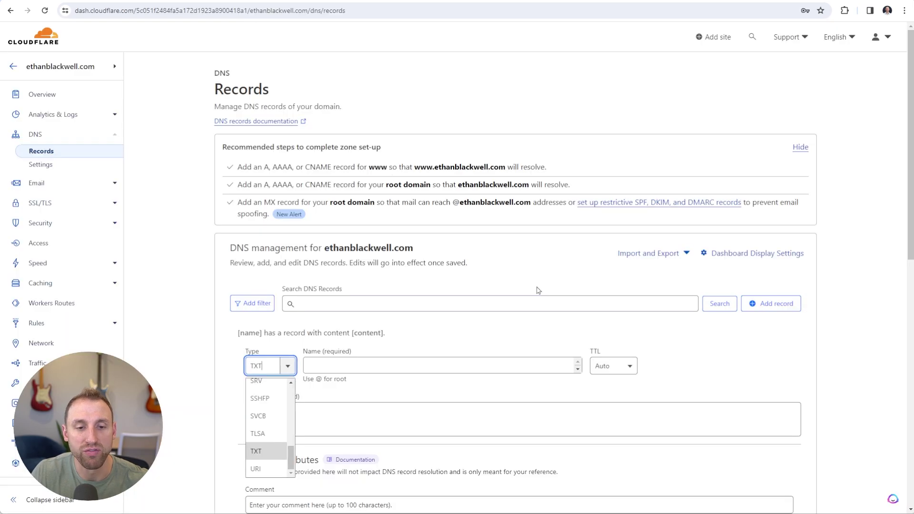
click(372, 364)
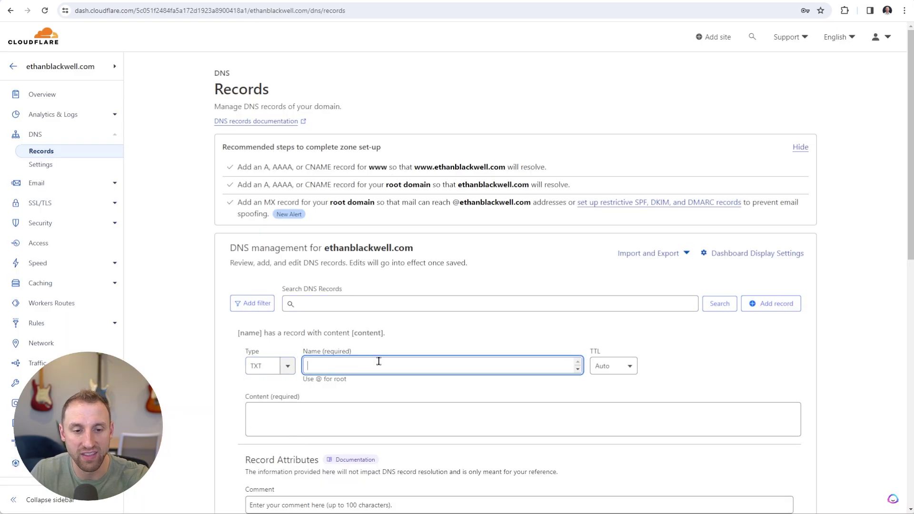
key(ctrl+v)
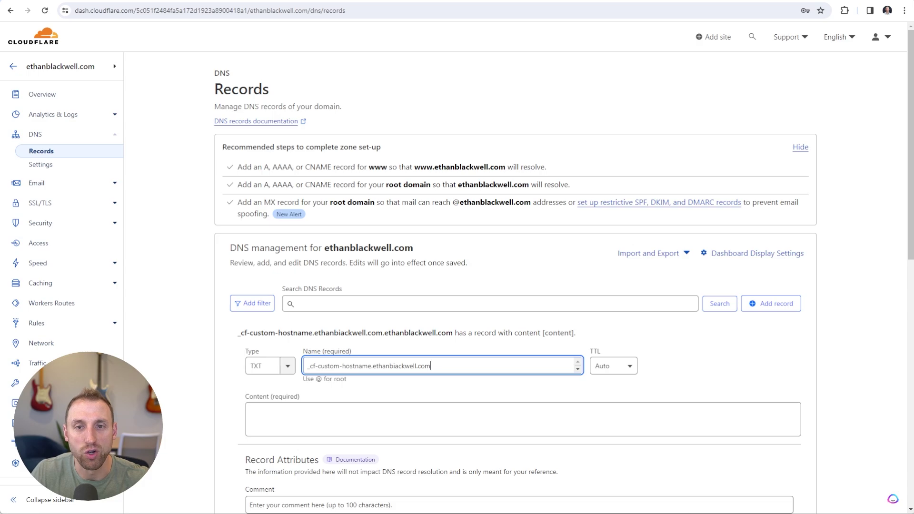
Set its content to 3eab6f51-6512-438b-9739-a4de65bf0fdb, save it, and return to Rocket.net
click(514, 1)
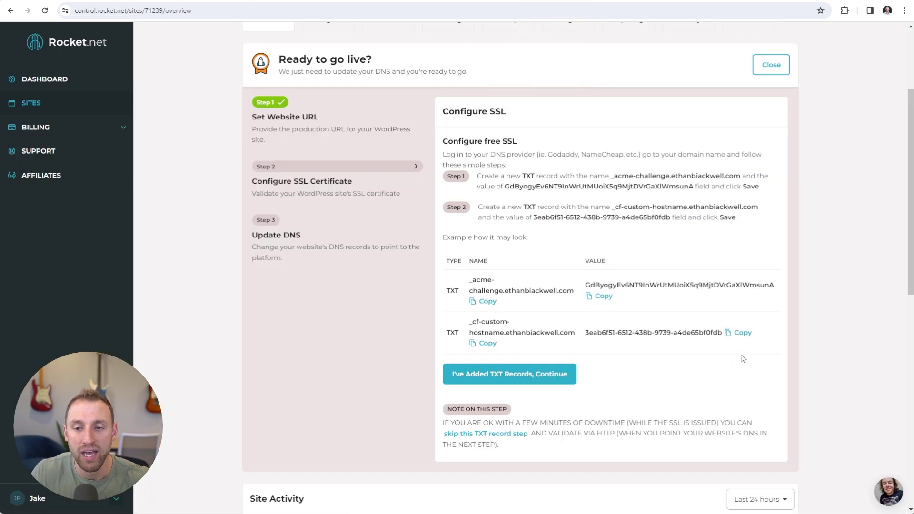
click(738, 334)
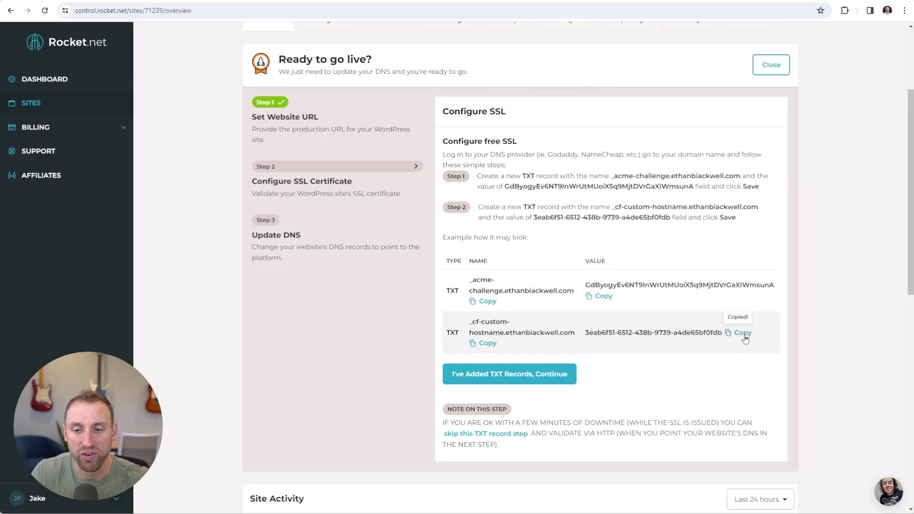
click(101, 2)
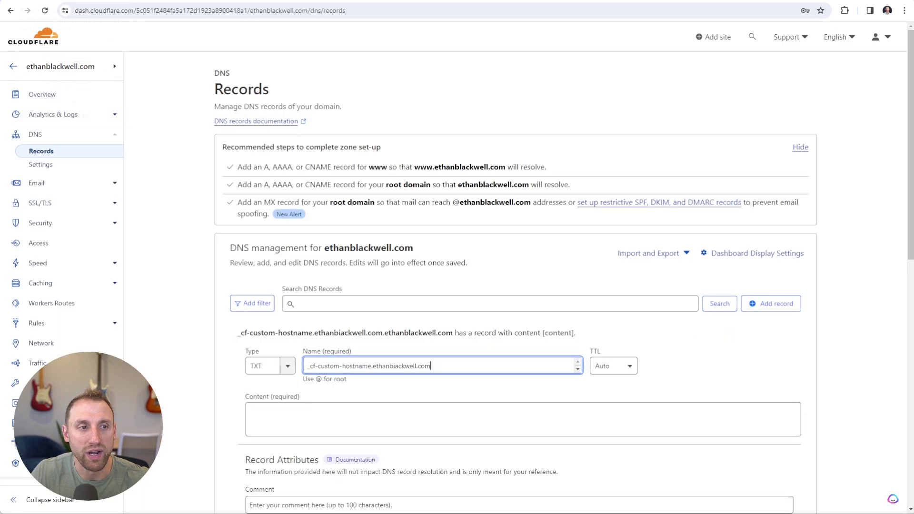
click(318, 419)
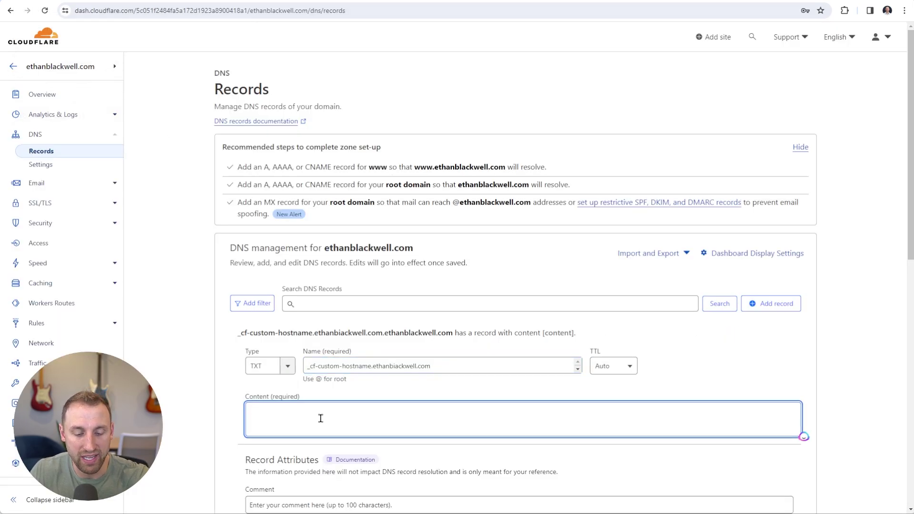
key(ctrl+v)
scroll(828, 361, down, 2)
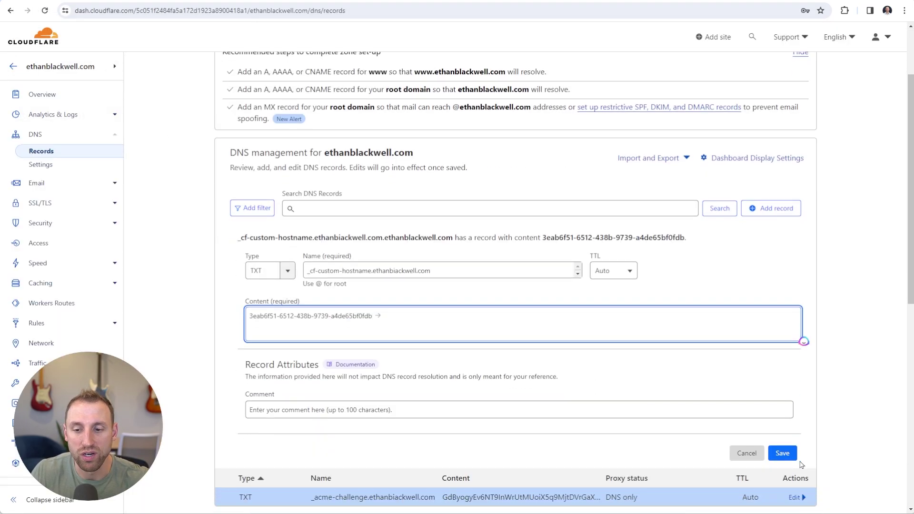
click(782, 453)
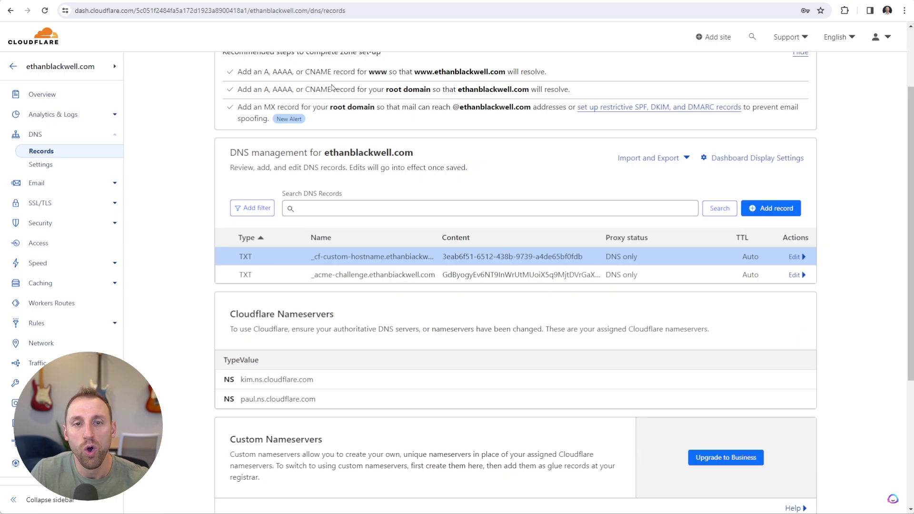
key(ctrl+Tab)
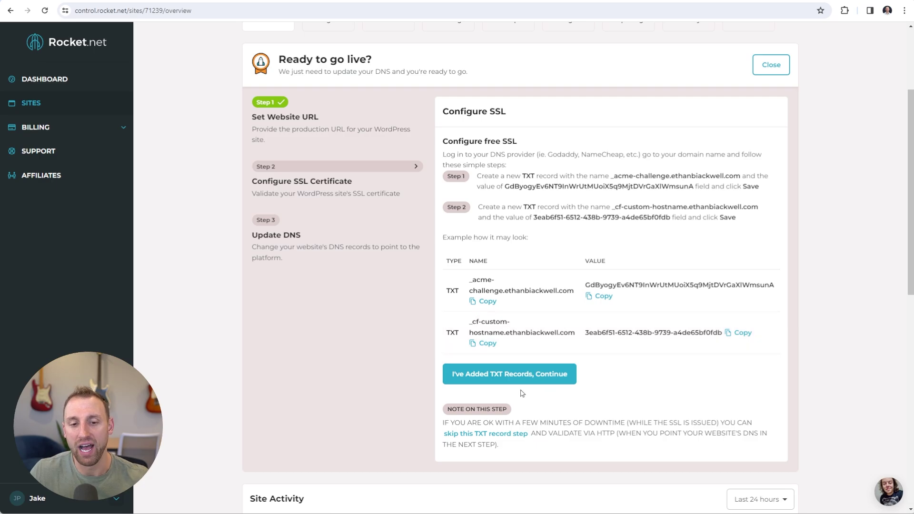
Confirm both TXT records are added to reach Update DNS, then view Cloudflare's records
click(497, 382)
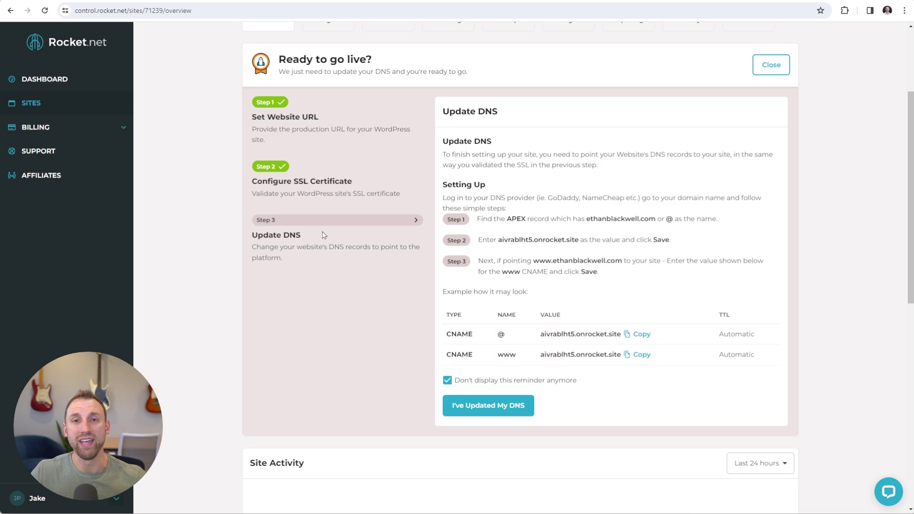
key(ctrl+Tab)
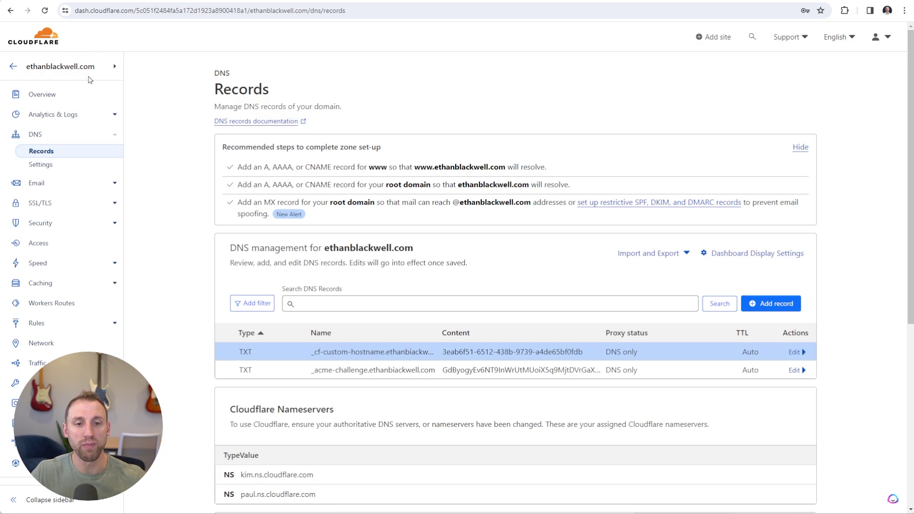
scroll(421, 297, down, 2)
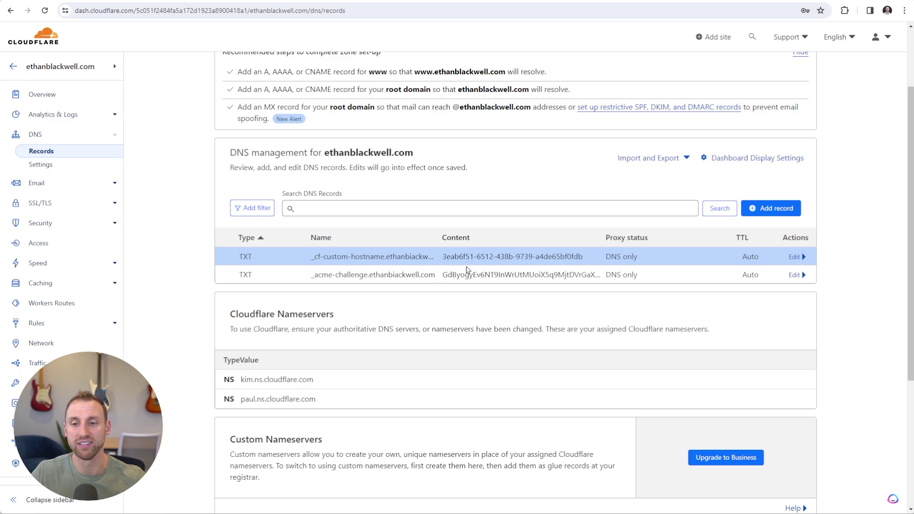
Start a new CNAME record in Cloudflare and copy the root's onrocket.site target from Rocket.net
click(773, 210)
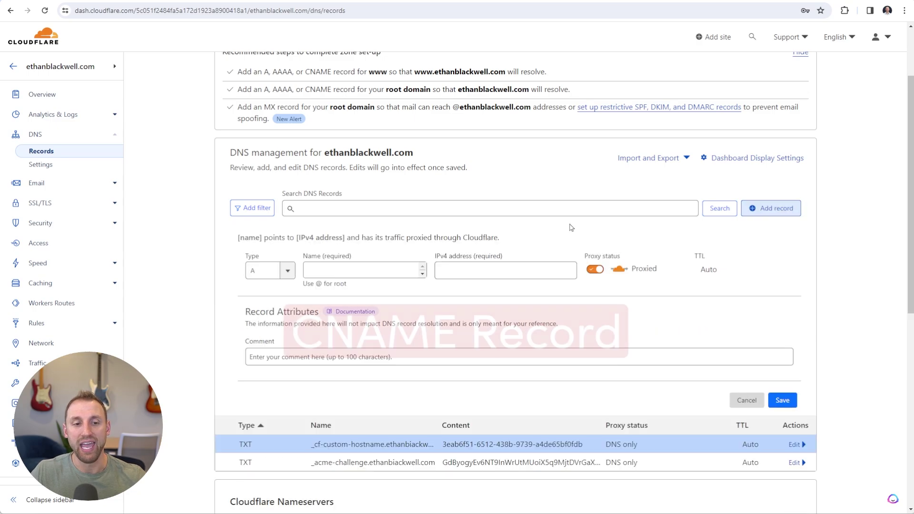
click(289, 271)
click(291, 271)
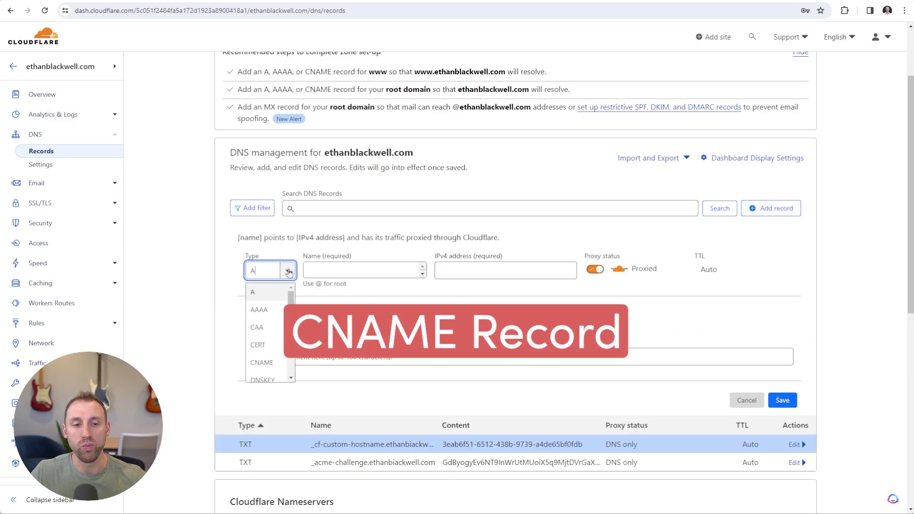
scroll(264, 314, down, 1)
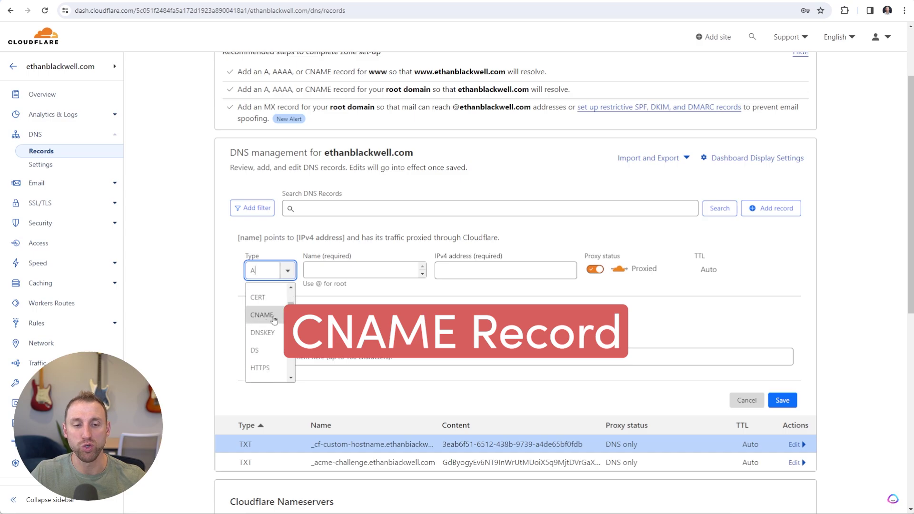
click(274, 316)
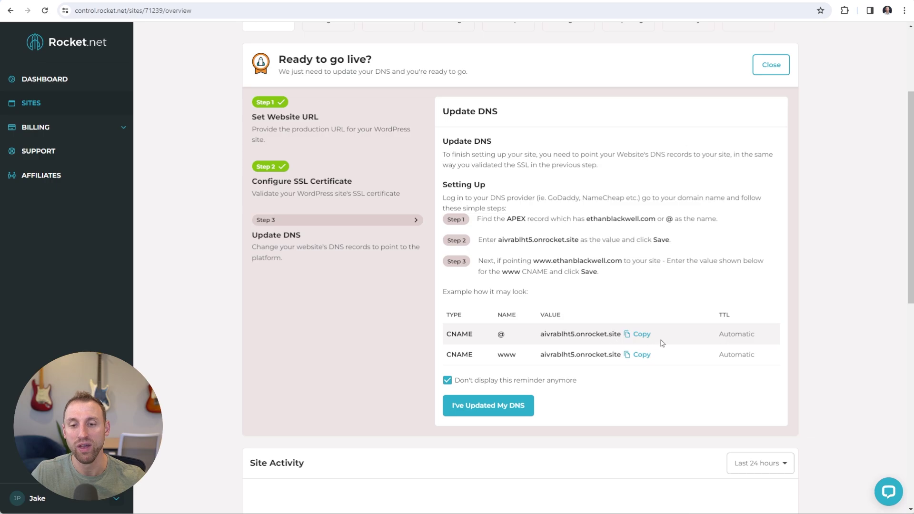
click(641, 335)
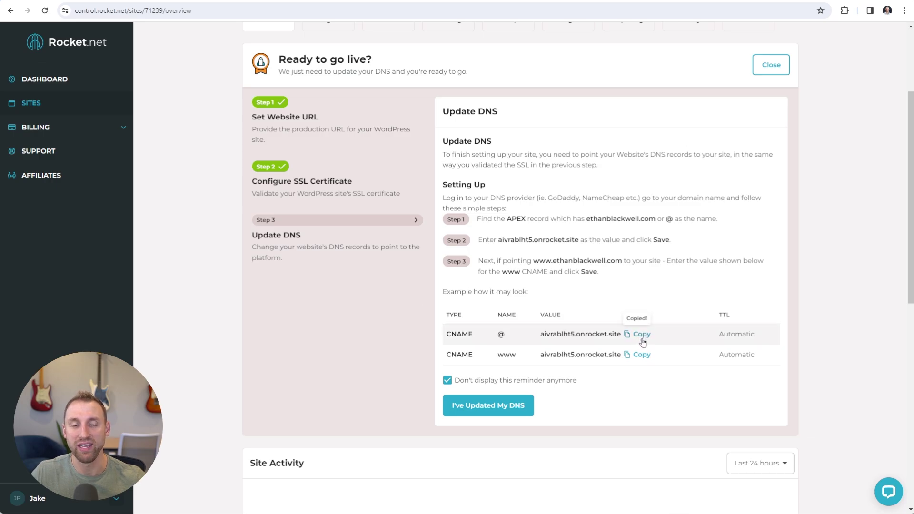
key(ctrl+Tab)
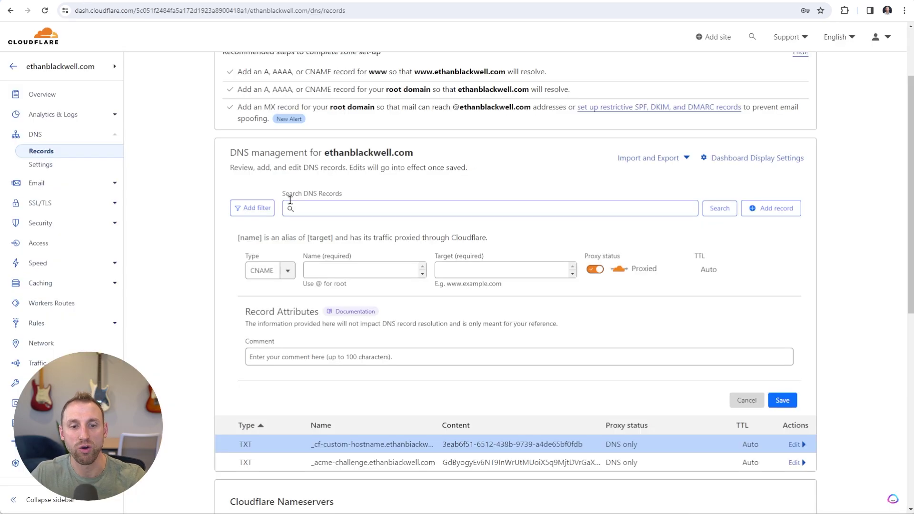
Save a DNS-only CNAME @ pointing to aivrablht5.onrocket.site, then copy the www target
click(358, 270)
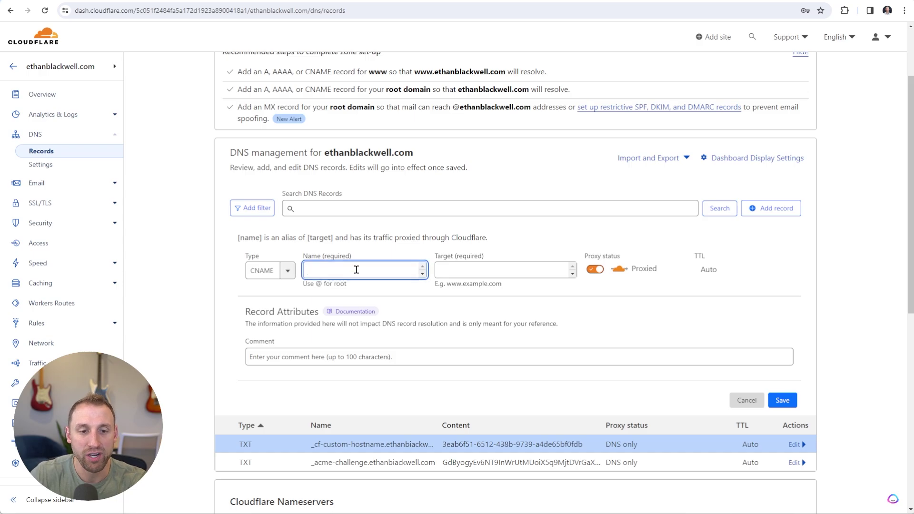
text(@)
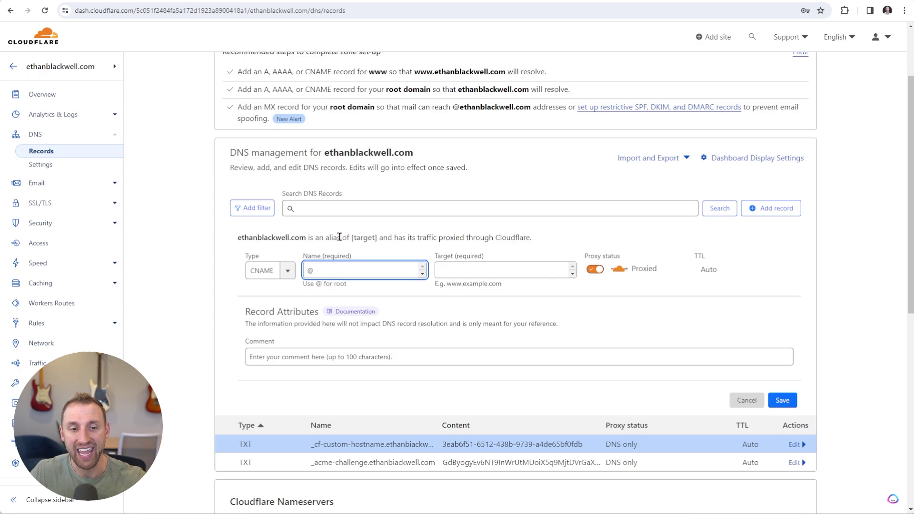
click(485, 271)
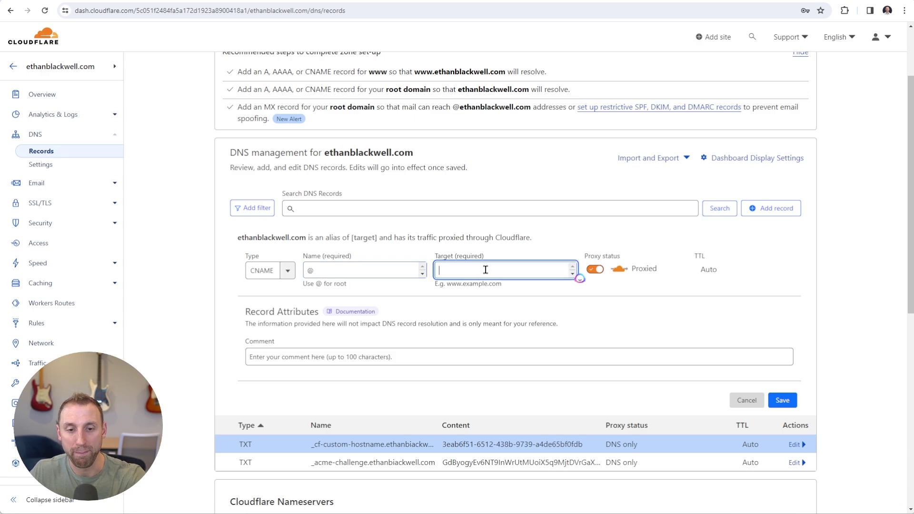
key(ctrl+v)
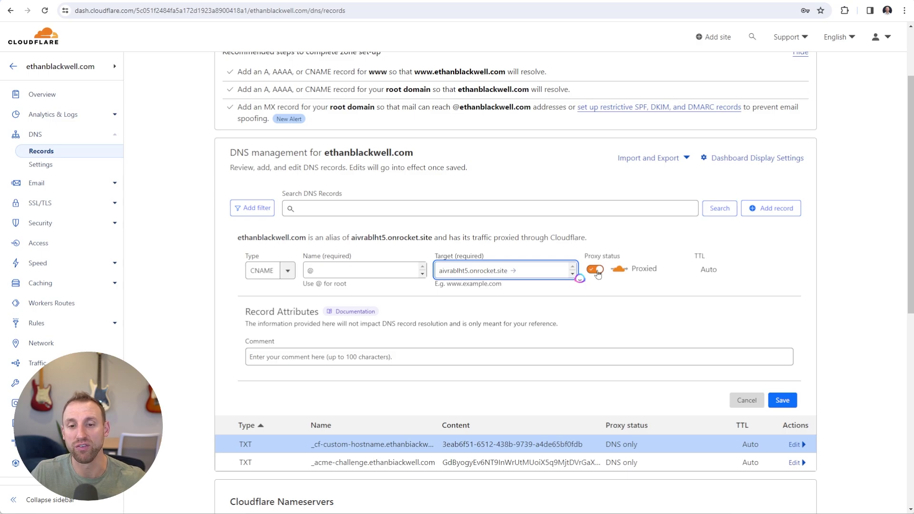
click(596, 270)
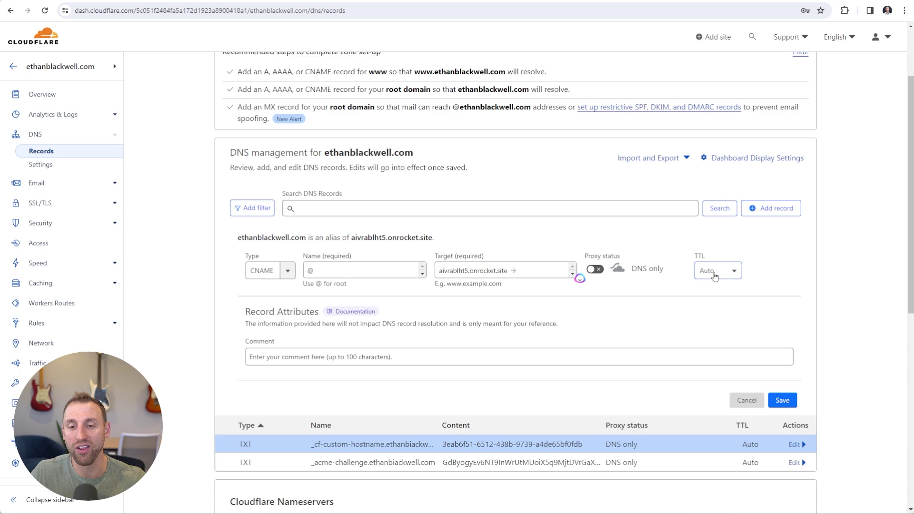
click(783, 402)
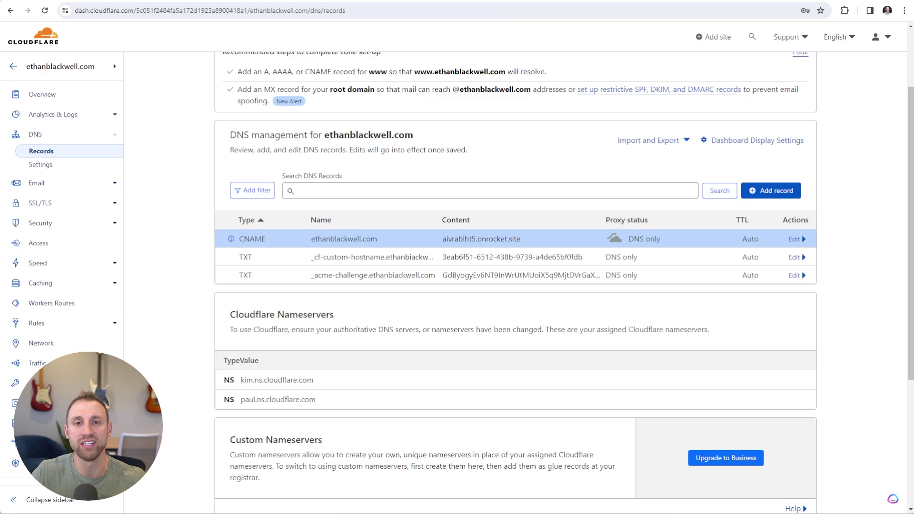
key(ctrl+Tab)
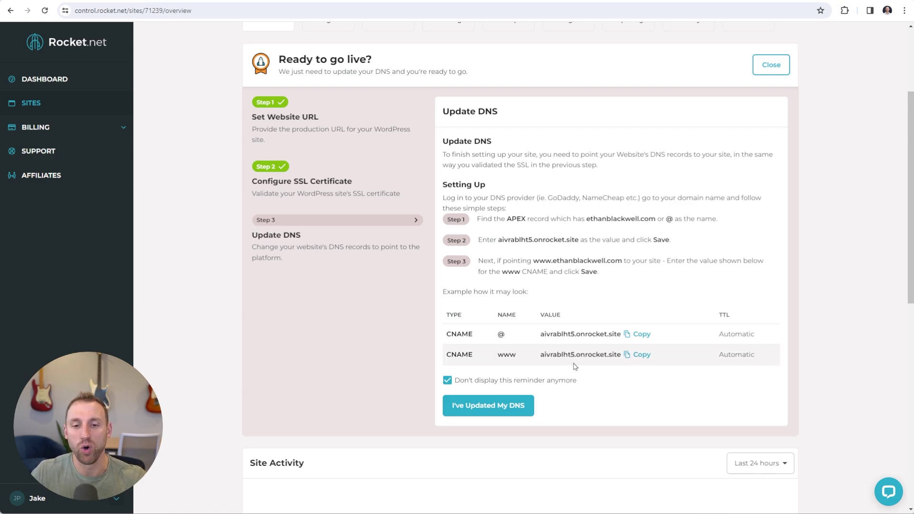
click(642, 360)
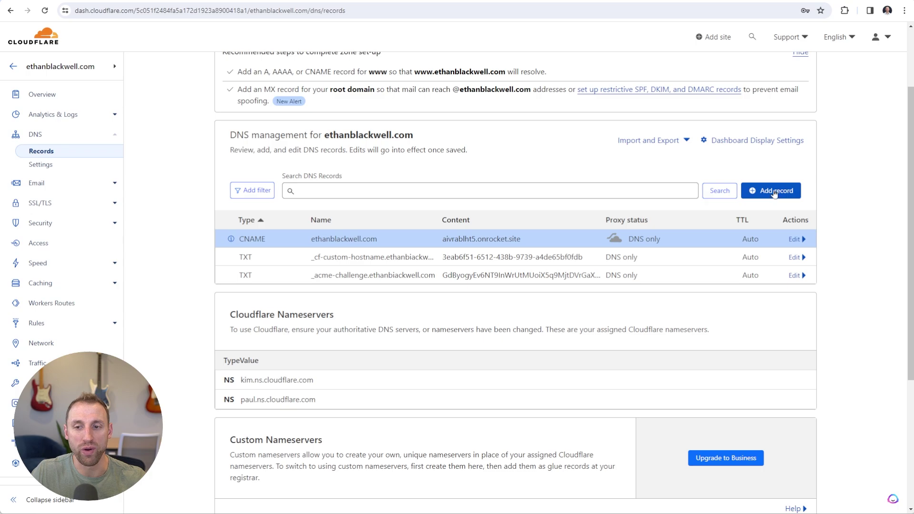
Save a DNS-only www CNAME pointing to aivrablht5.onrocket.site and return to Rocket.net
click(774, 191)
click(289, 253)
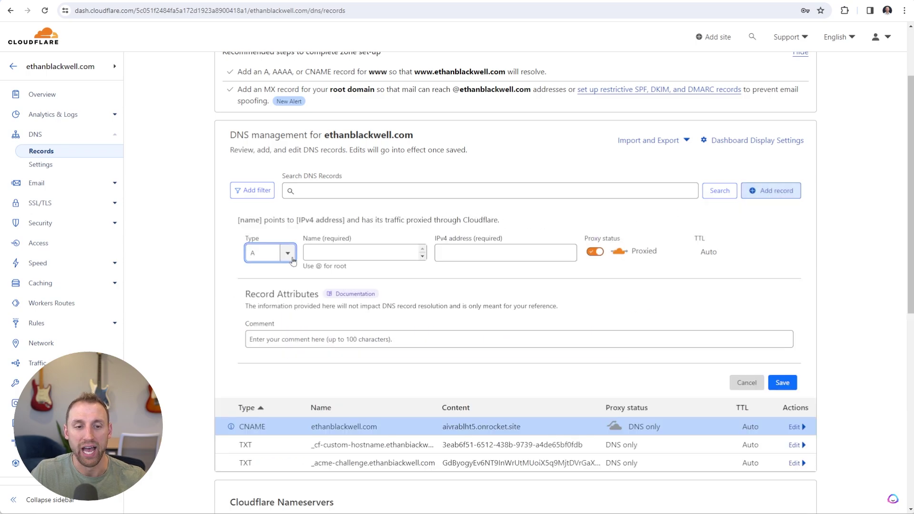
click(289, 254)
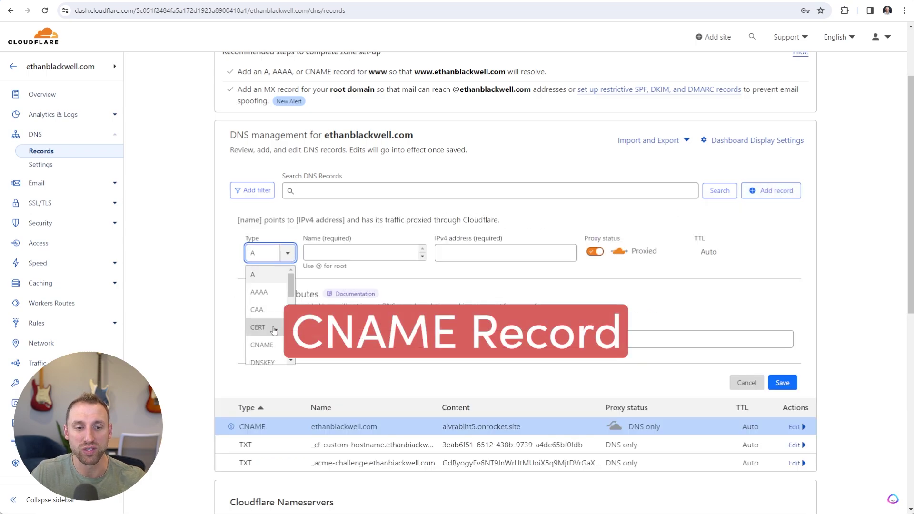
click(270, 345)
click(345, 254)
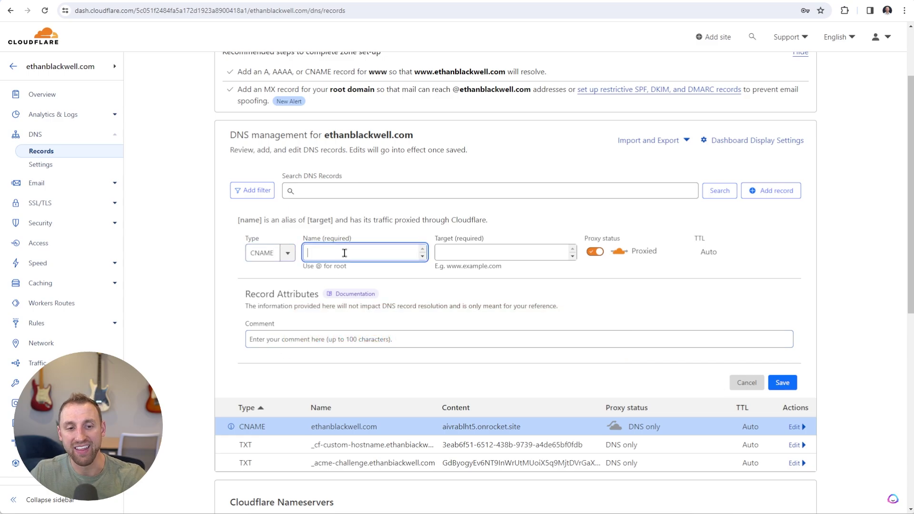
text(www)
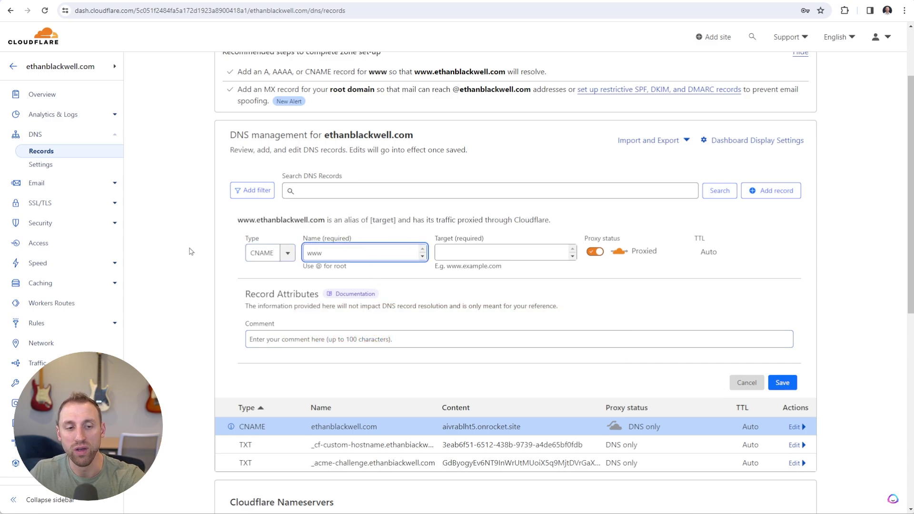
click(190, 252)
click(472, 253)
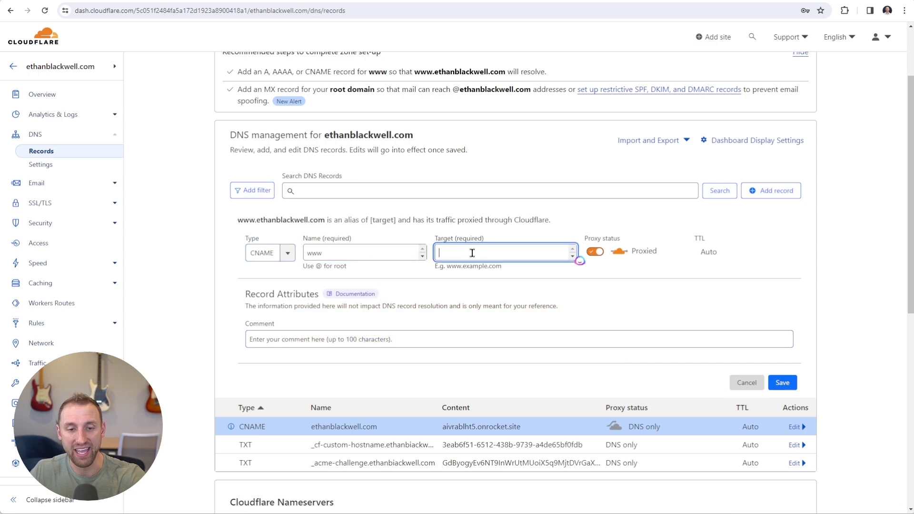
key(ctrl+v)
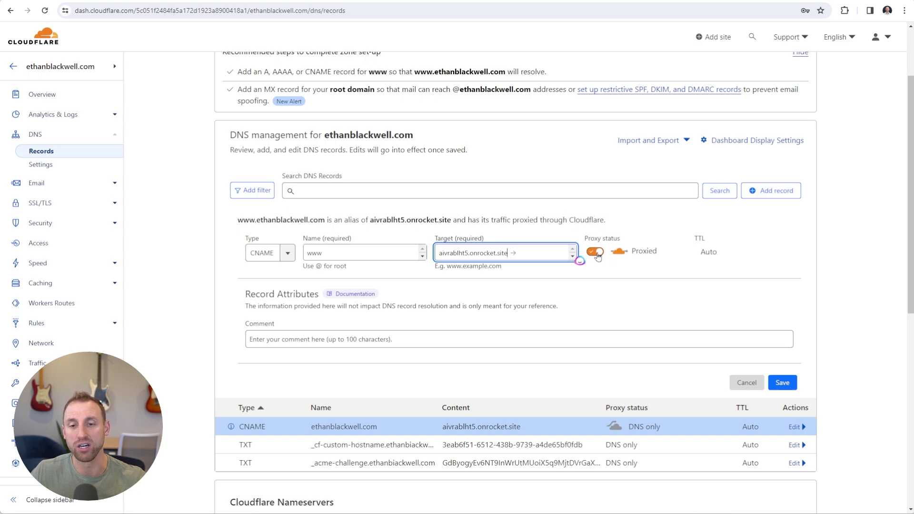
click(596, 252)
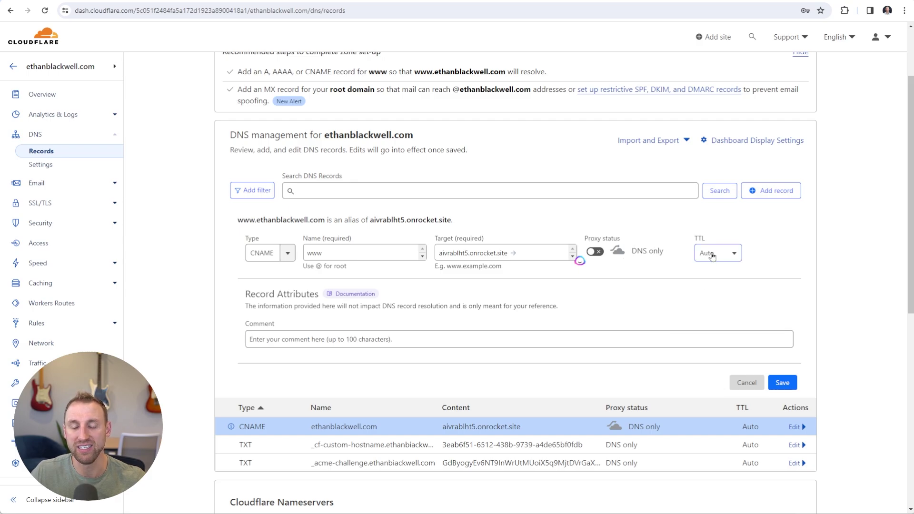
click(783, 383)
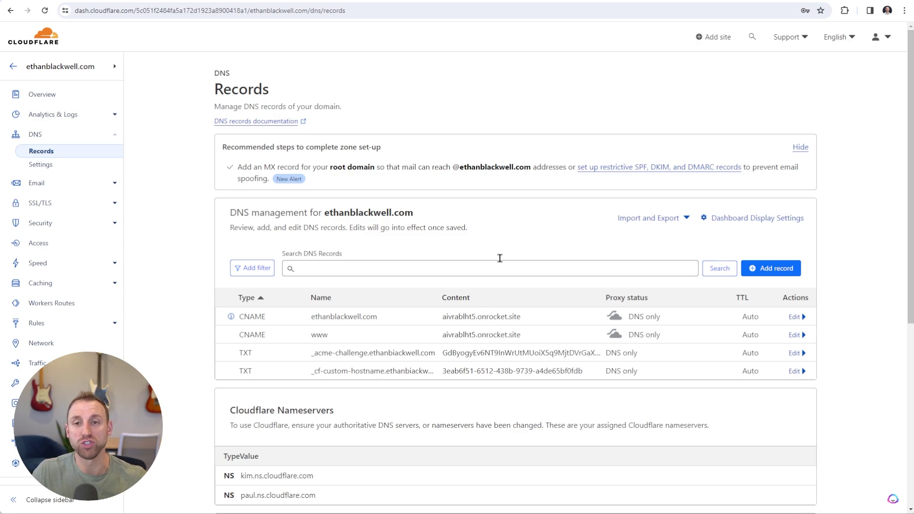
key(ctrl+Tab)
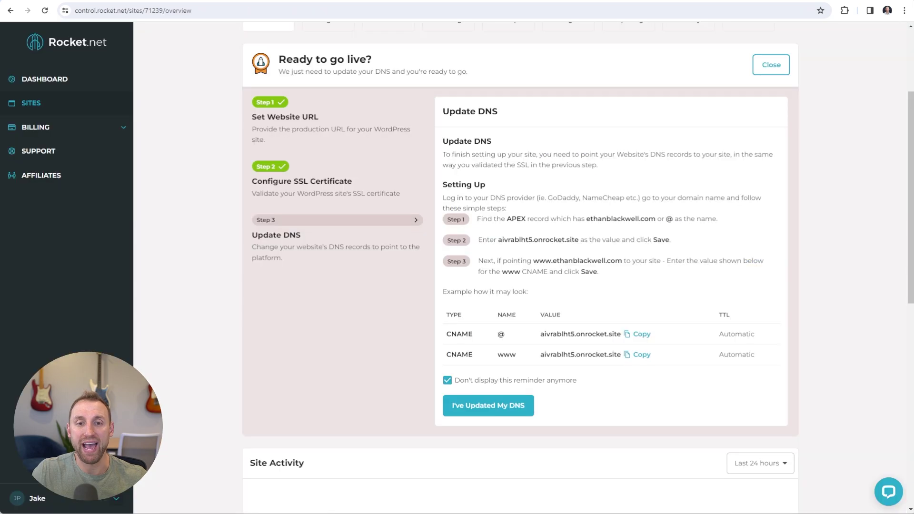
Confirm the DNS records are updated so the site overview lists the custom domain as Primary
click(476, 412)
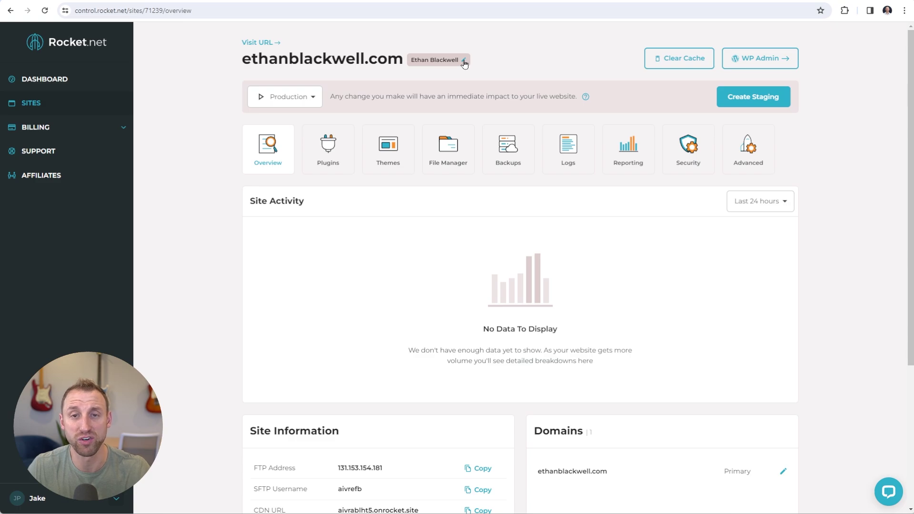
Go through the WordPress admin to open the live homepage at the custom domain
click(758, 61)
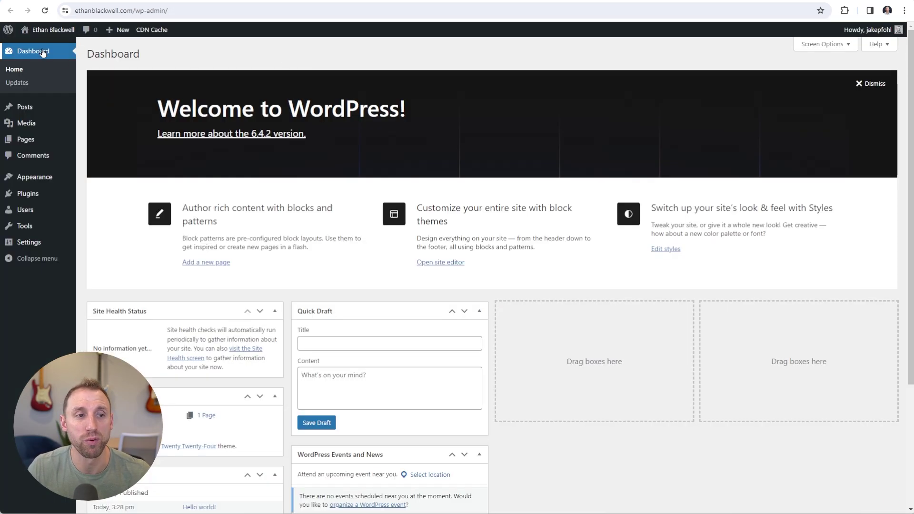
click(8, 29)
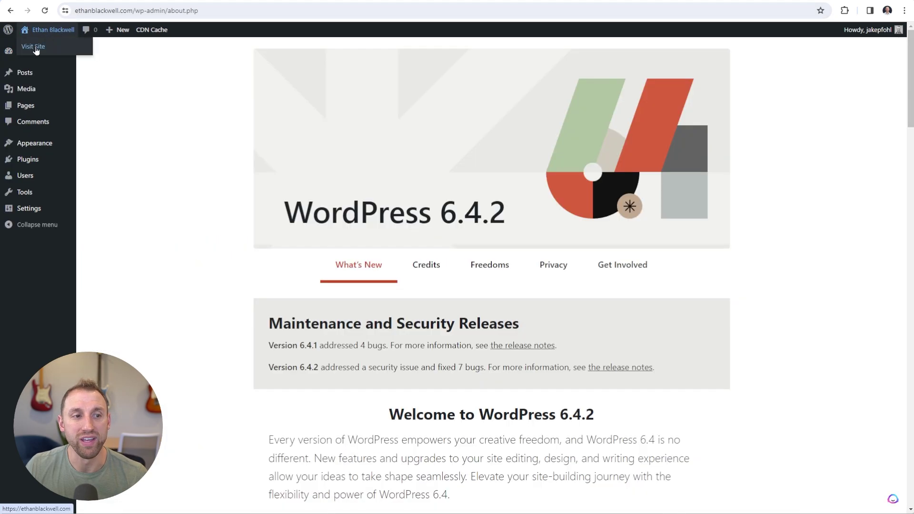
click(36, 50)
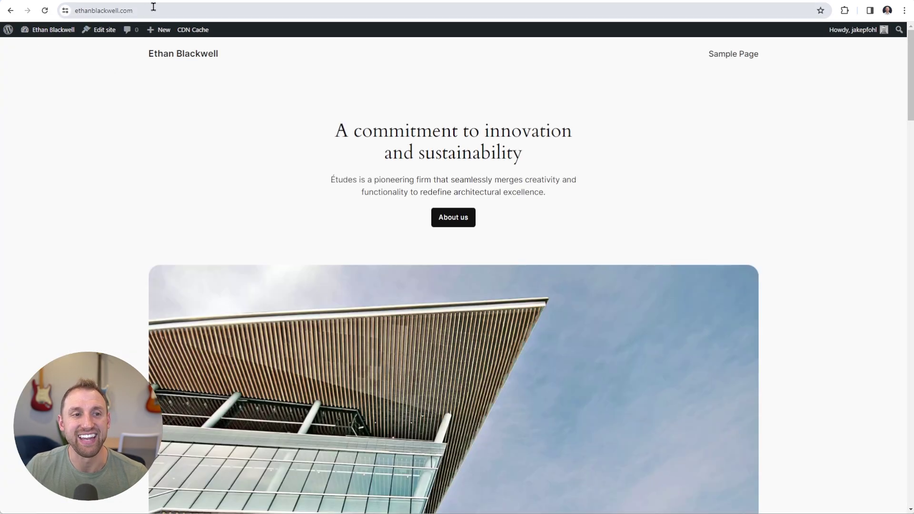